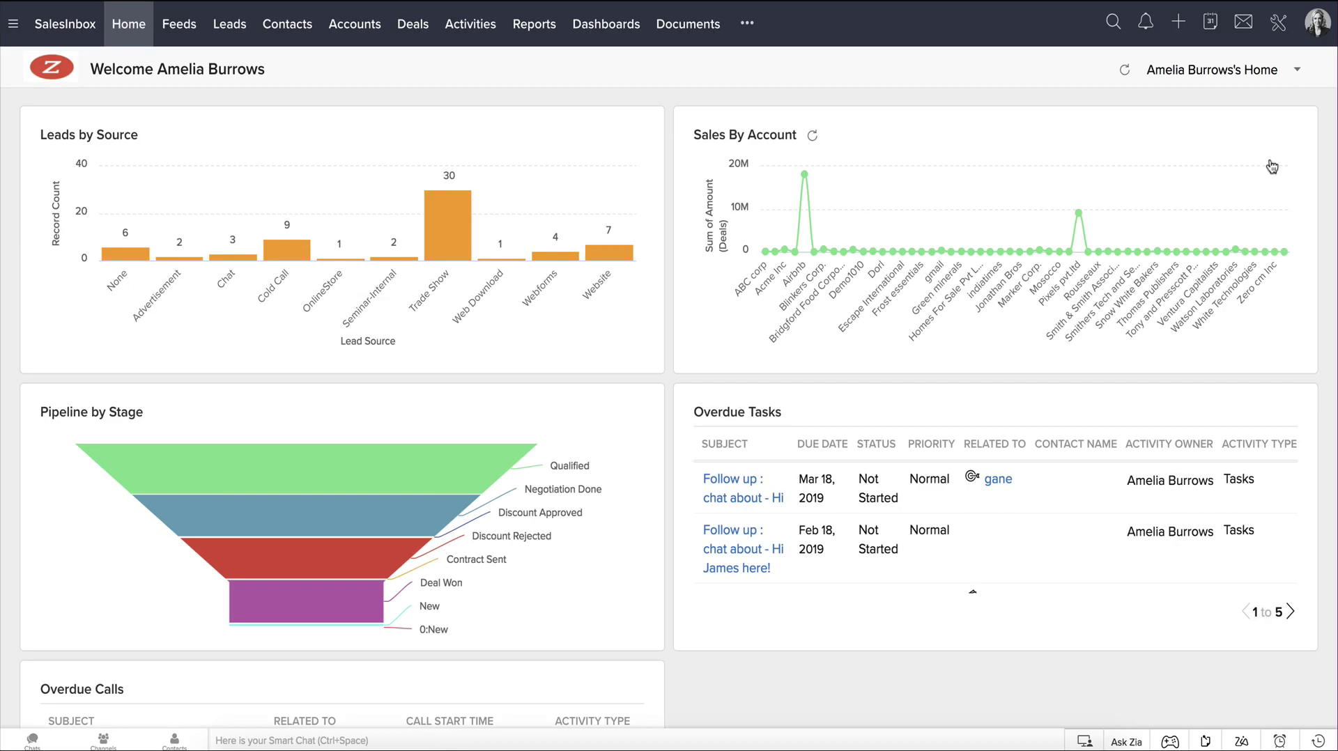
Set the Company Details hierarchy preference to Role Hierarchy and save it
click(1280, 23)
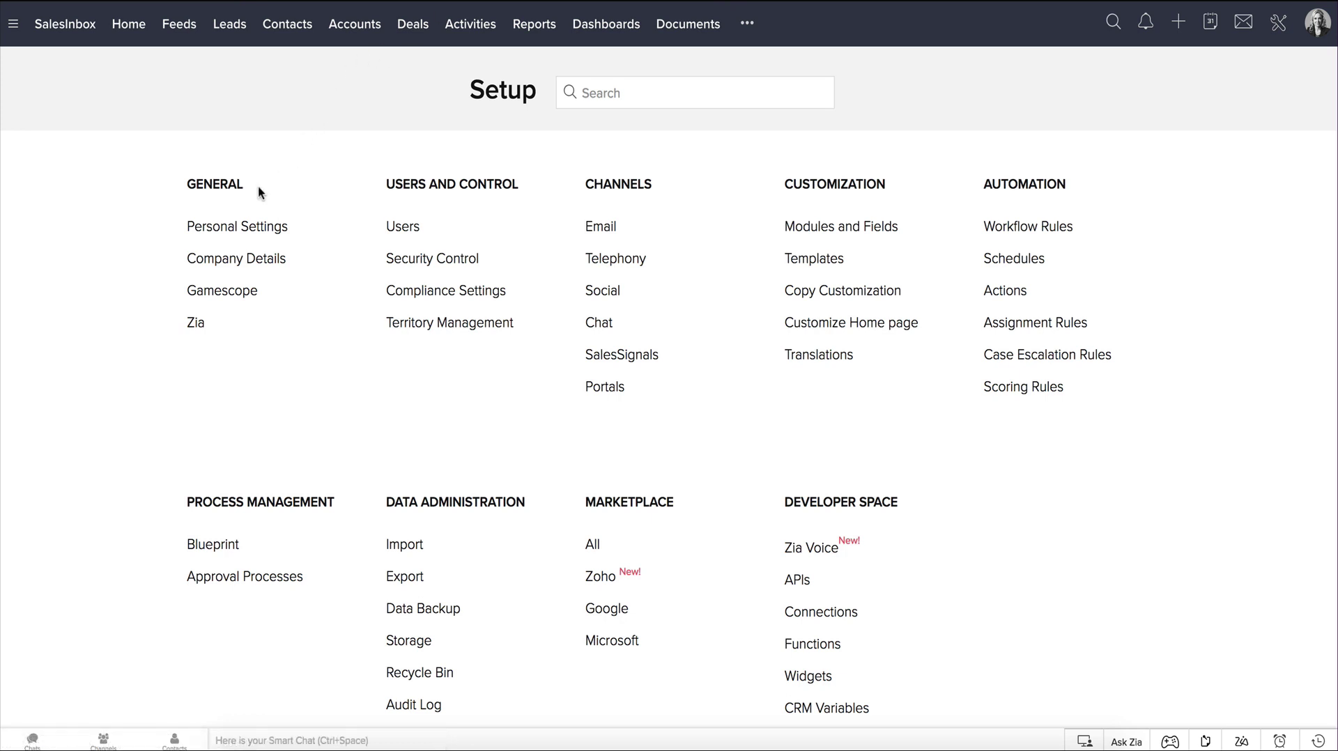
click(236, 260)
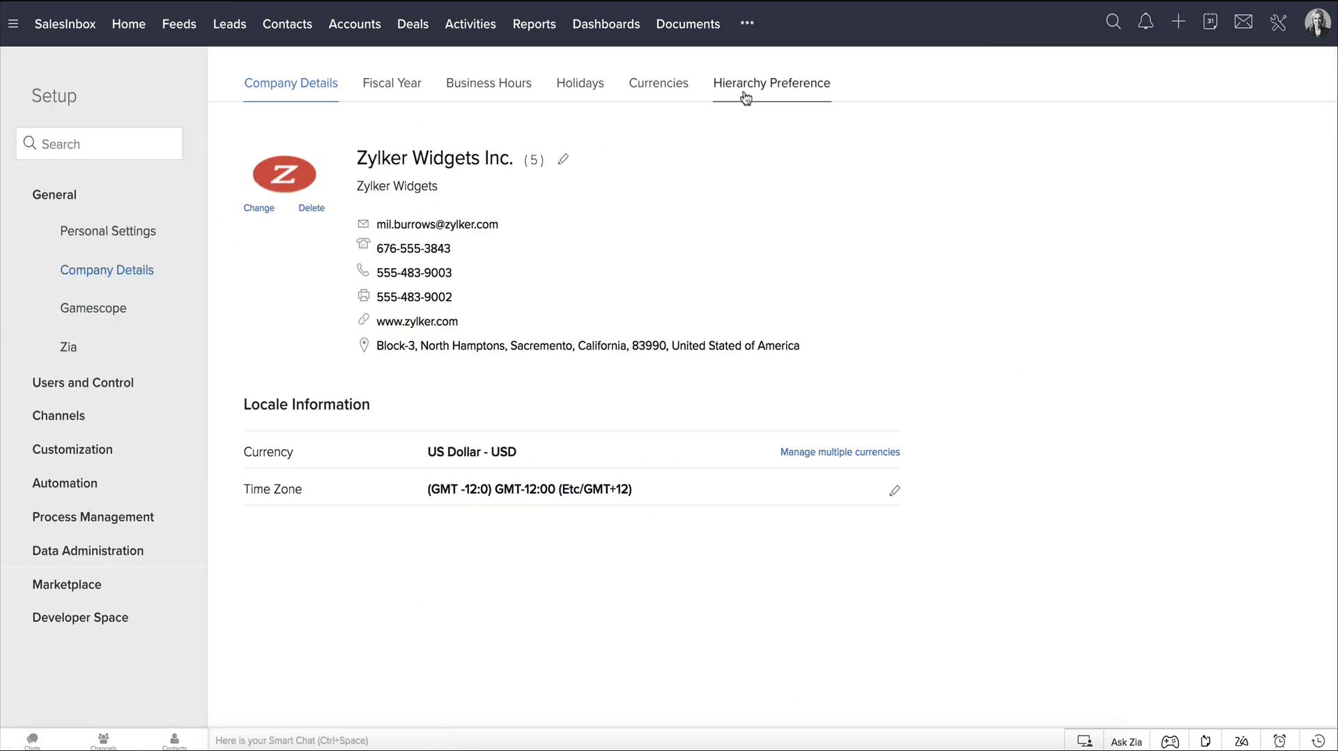
click(746, 98)
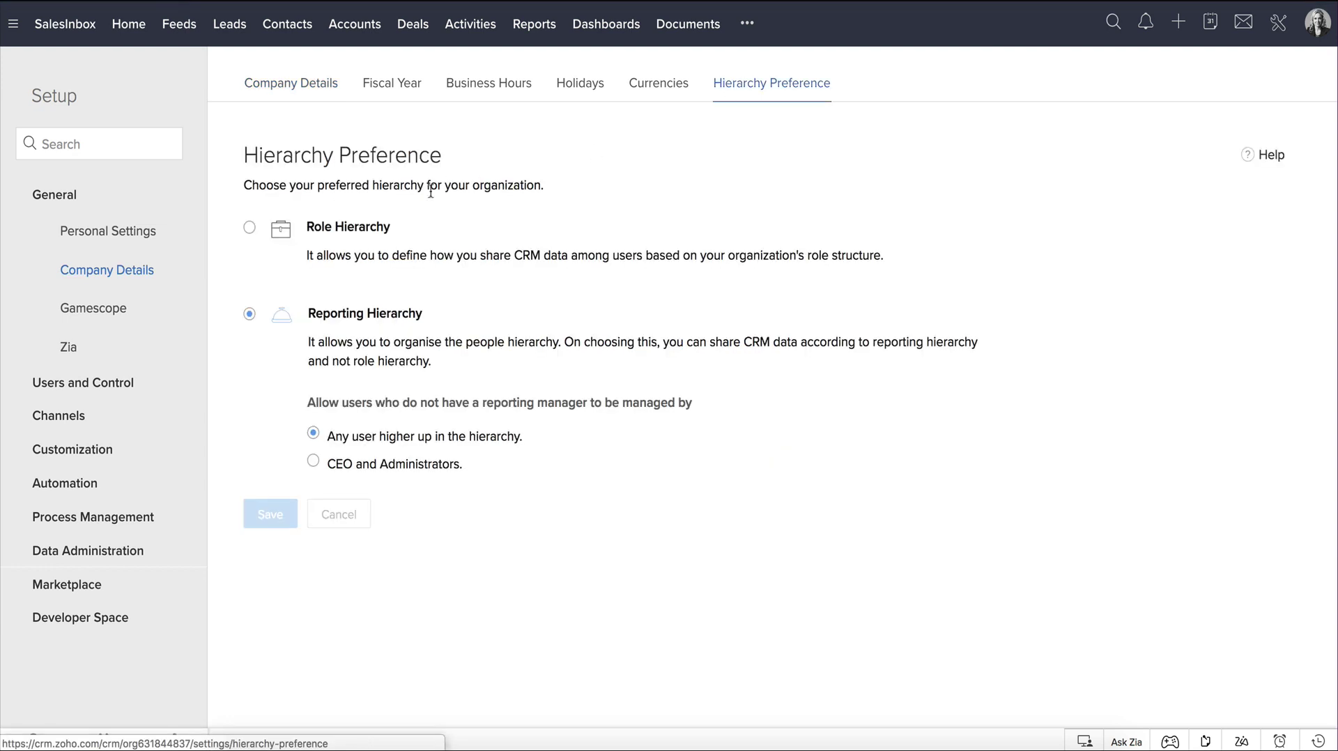
click(250, 229)
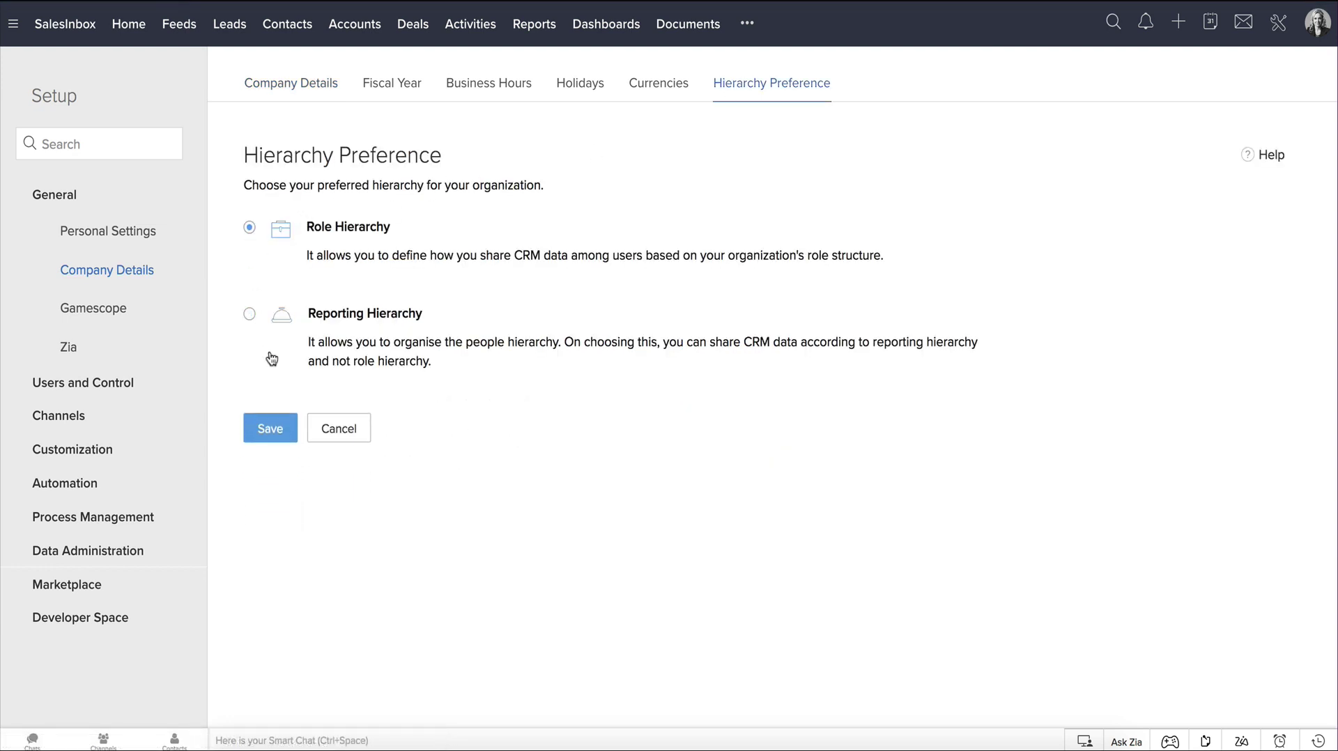
click(279, 432)
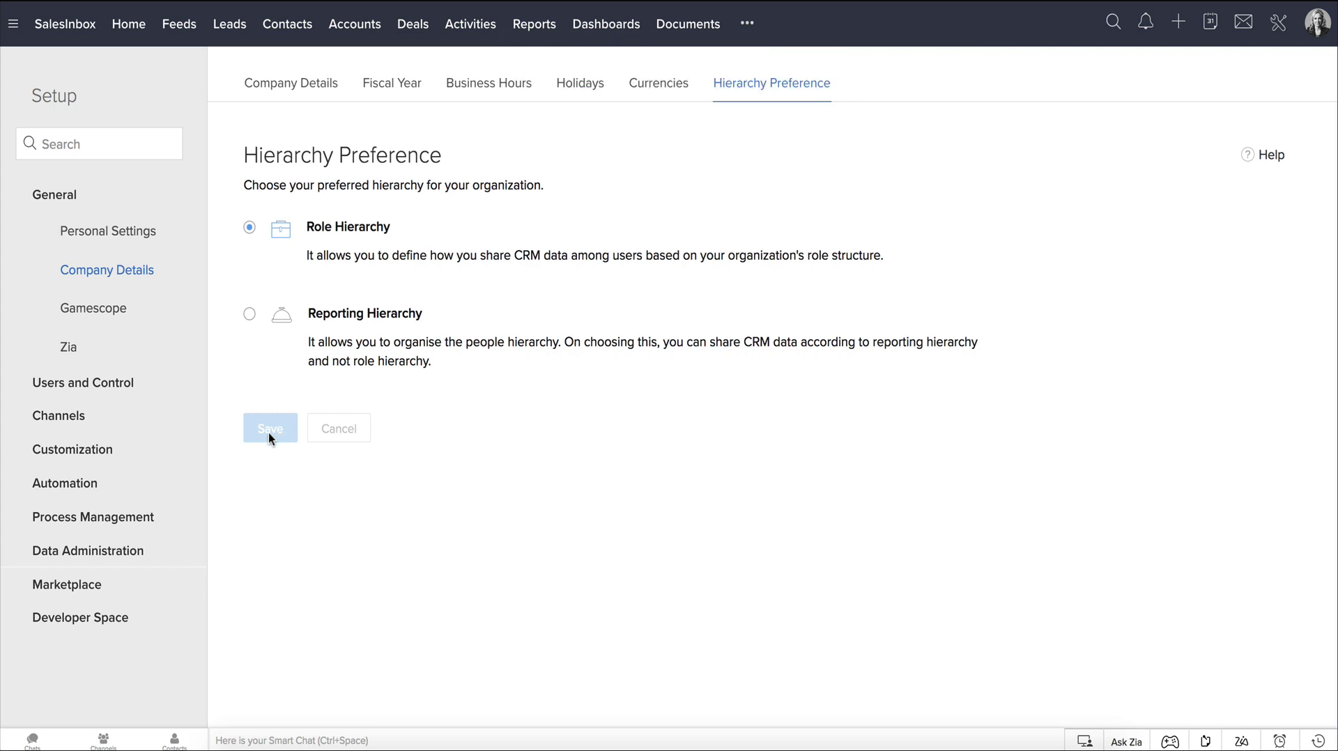
Show the Security Control Roles page with the CEO and Manager hierarchy
click(1280, 28)
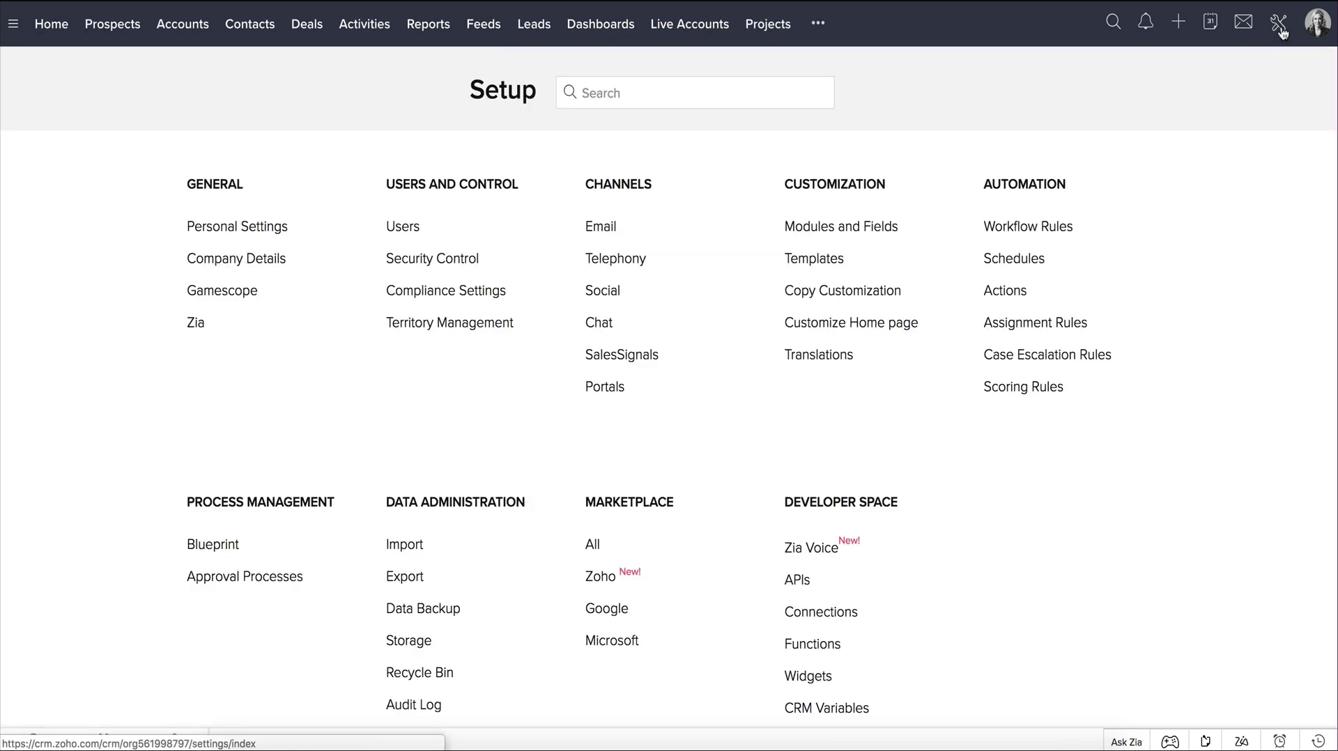
click(467, 262)
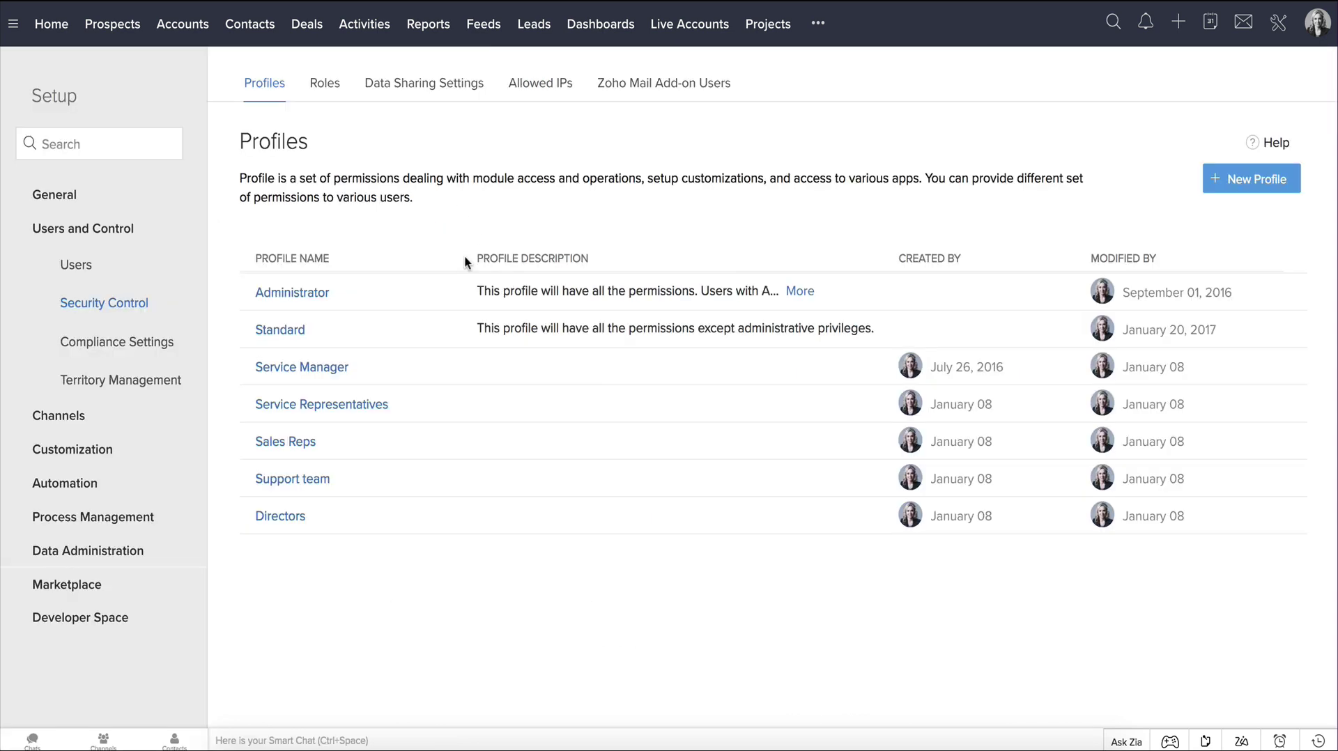
click(330, 94)
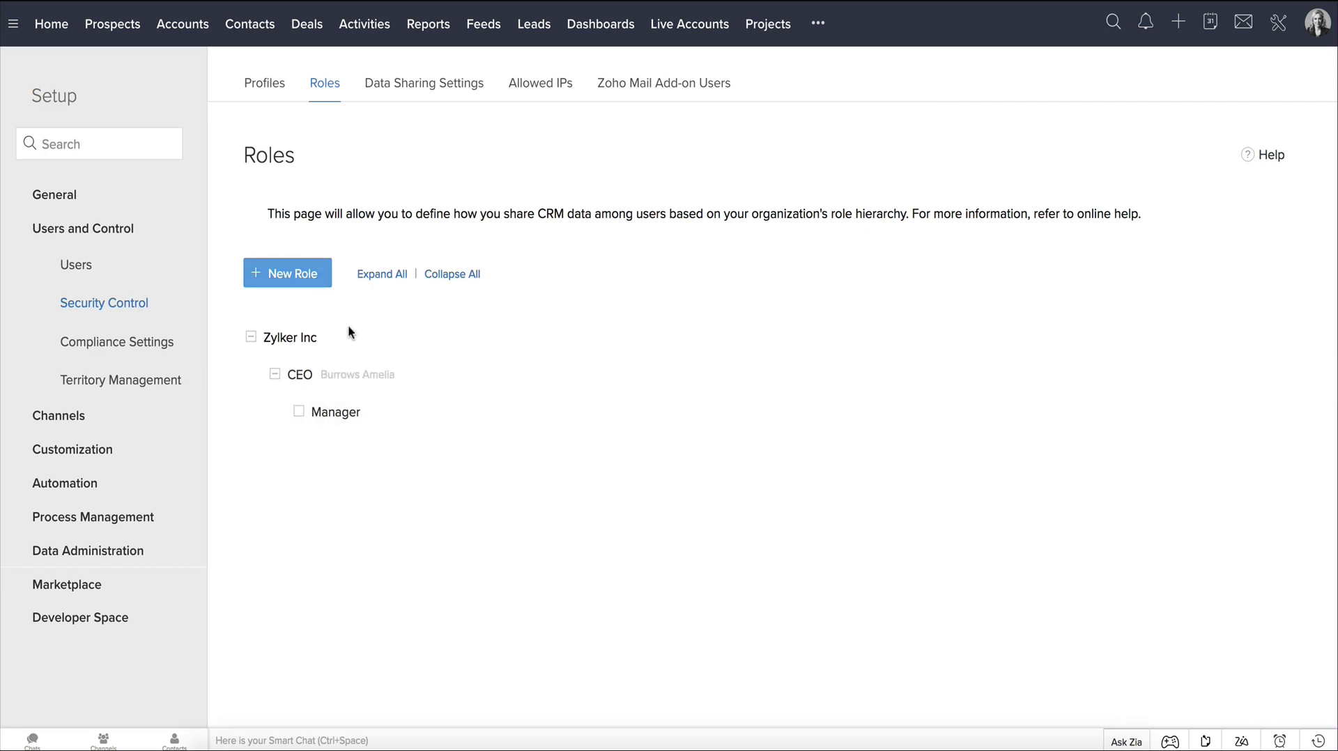
mouse_move(439, 376)
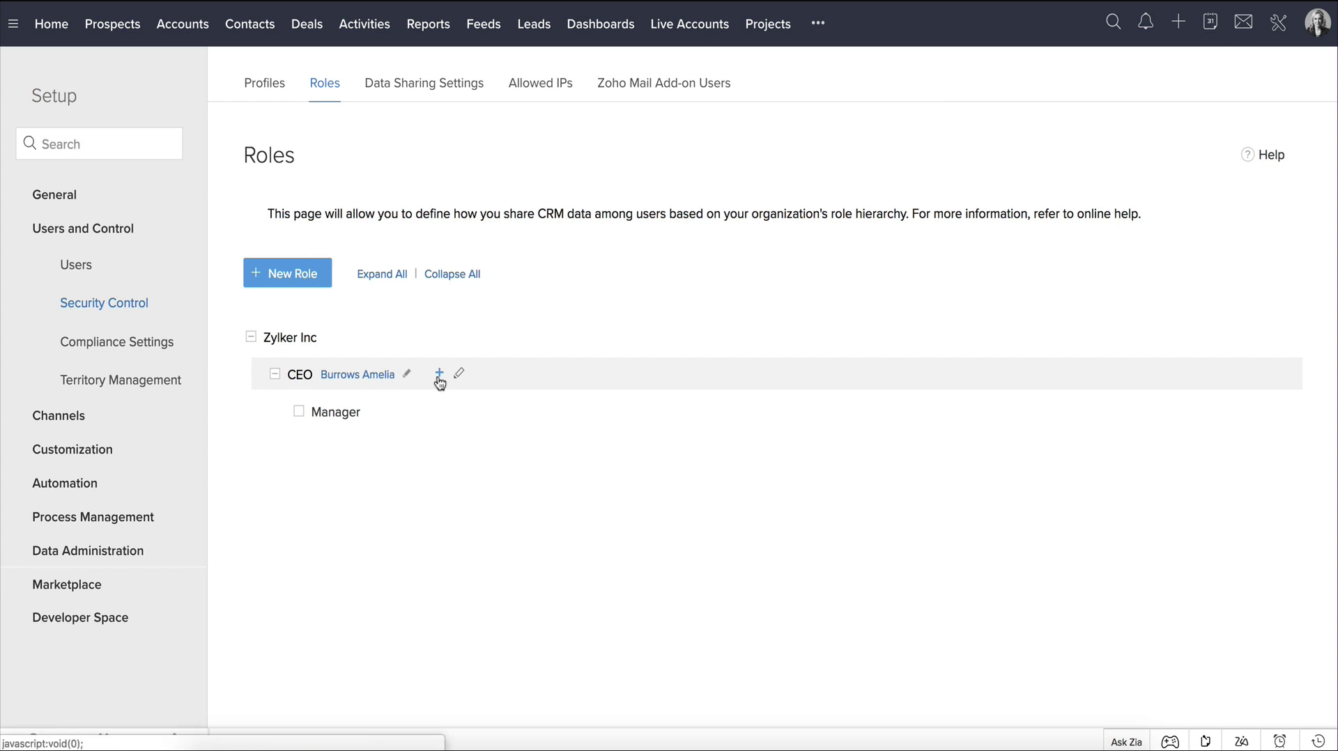
Add a 'Sales Manager' role under CEO, sharing data with peers, described 'To monitor the sales performance'
click(439, 375)
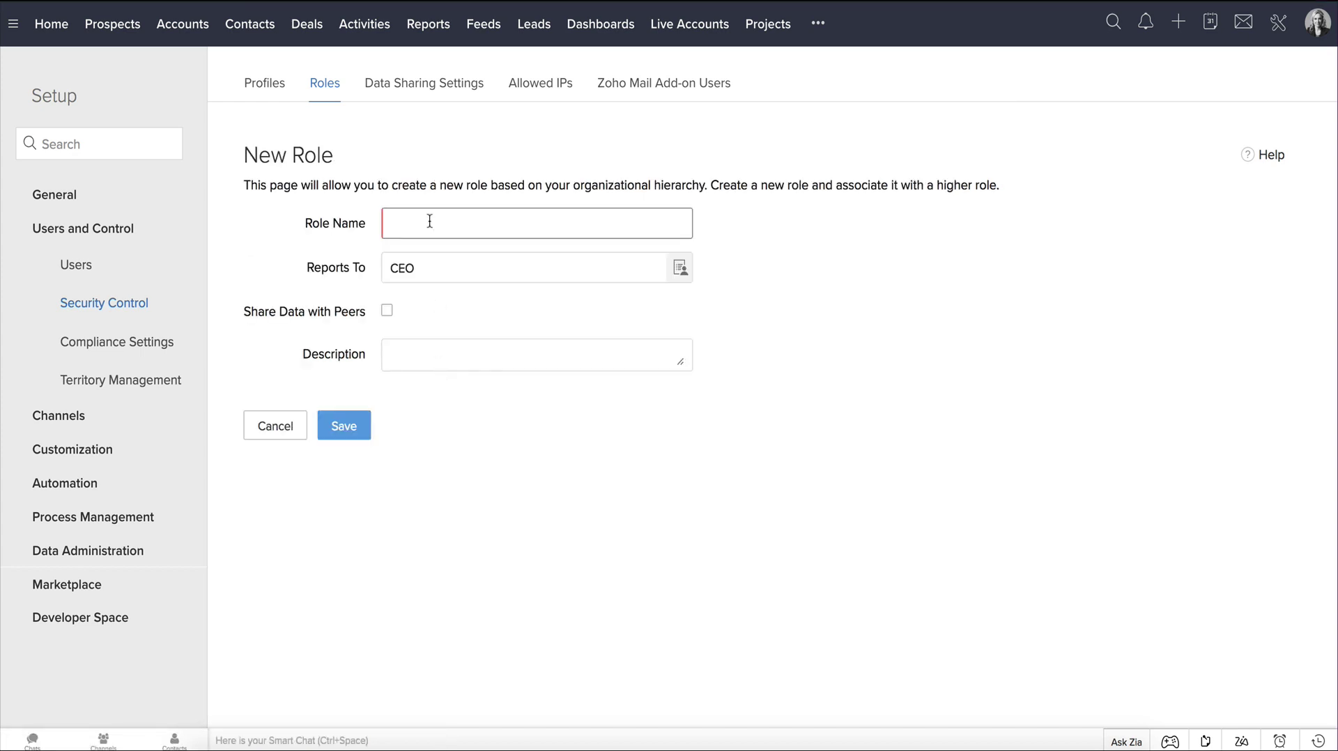
click(430, 221)
text(Sales Manager)
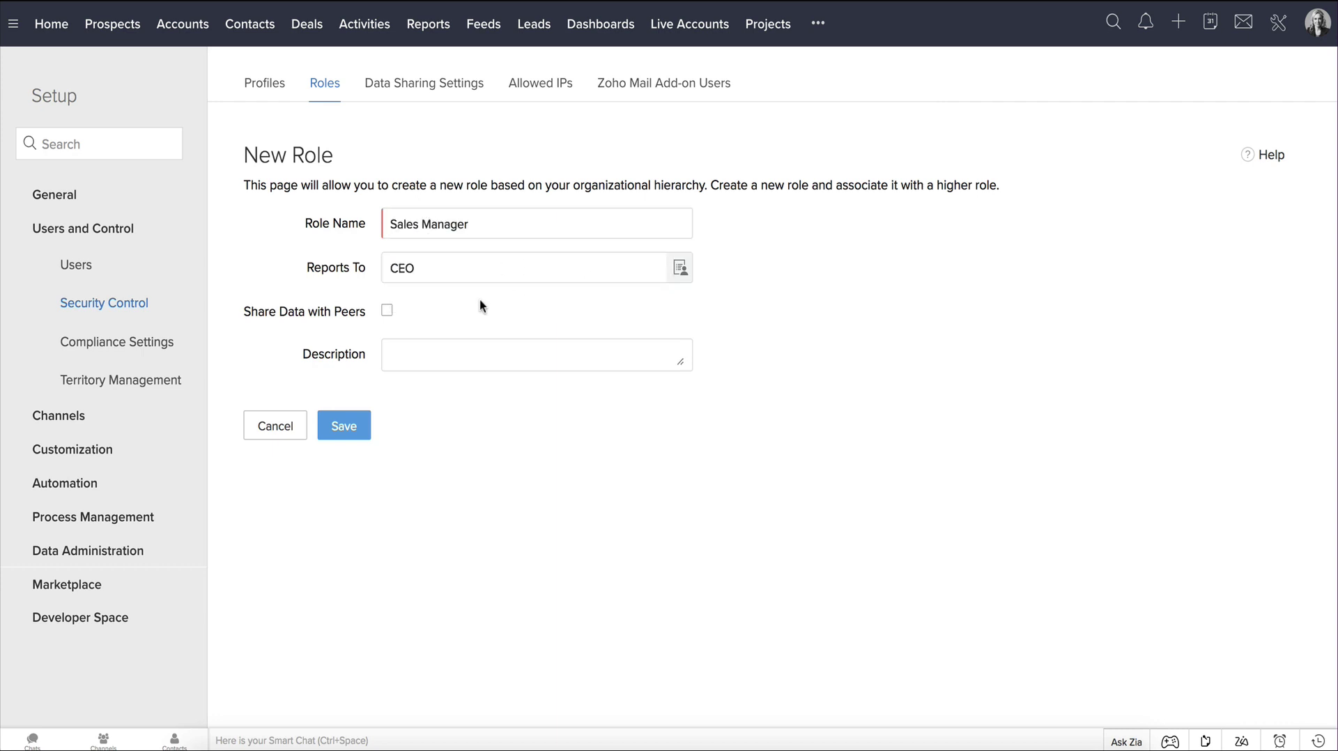
click(389, 312)
click(415, 352)
text(To monitor the sales performance)
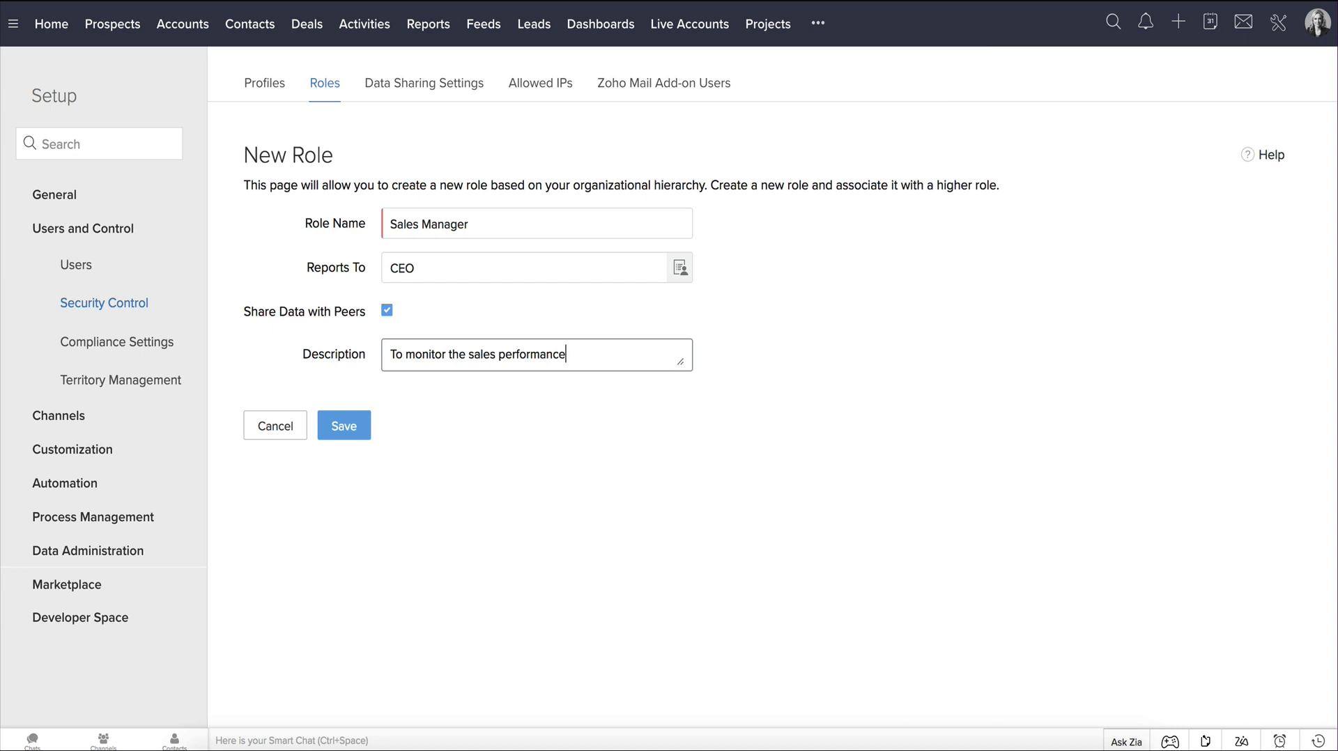
click(351, 427)
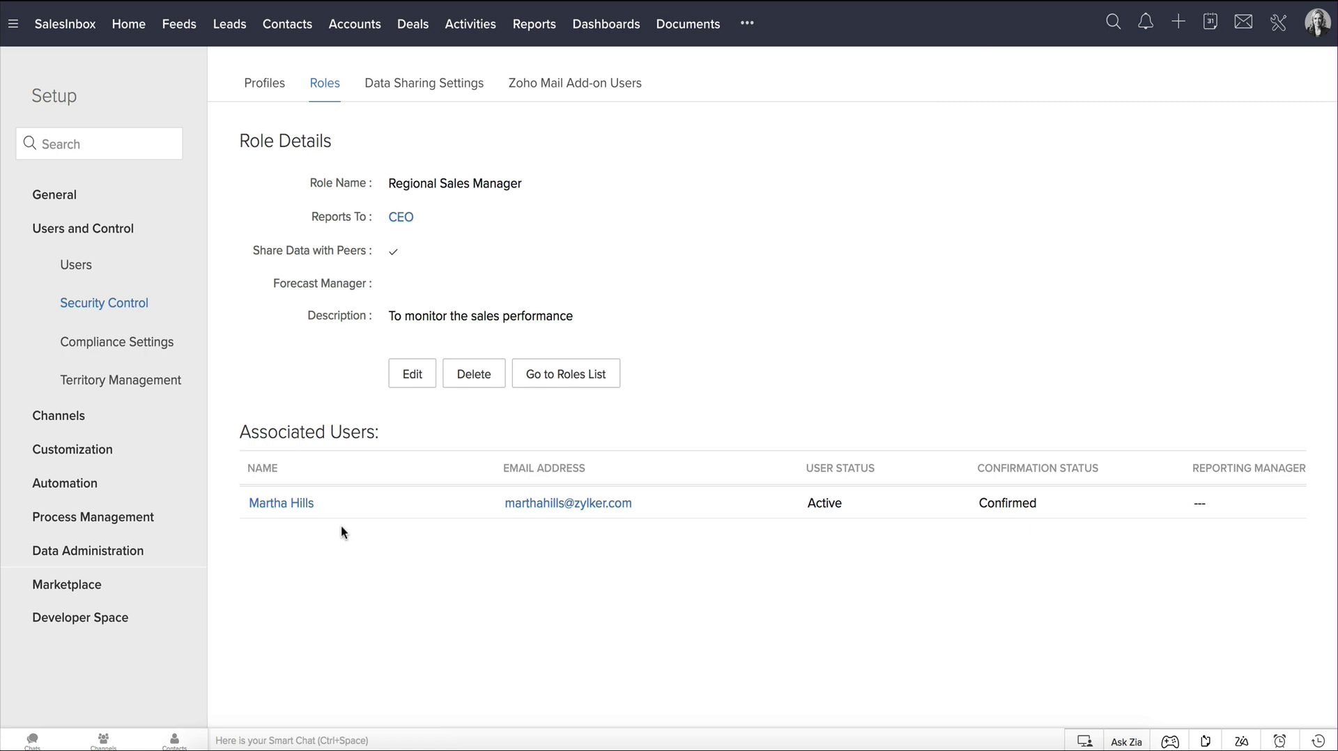
click(410, 387)
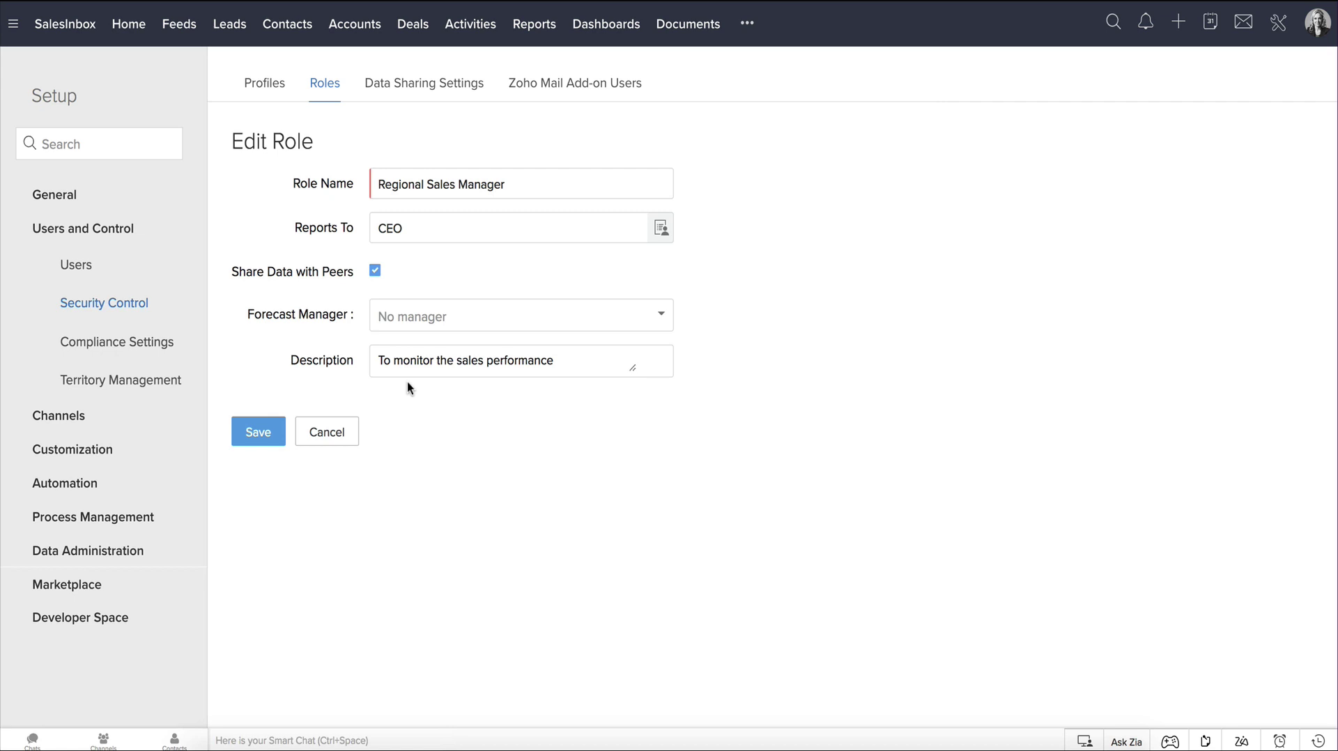
click(336, 432)
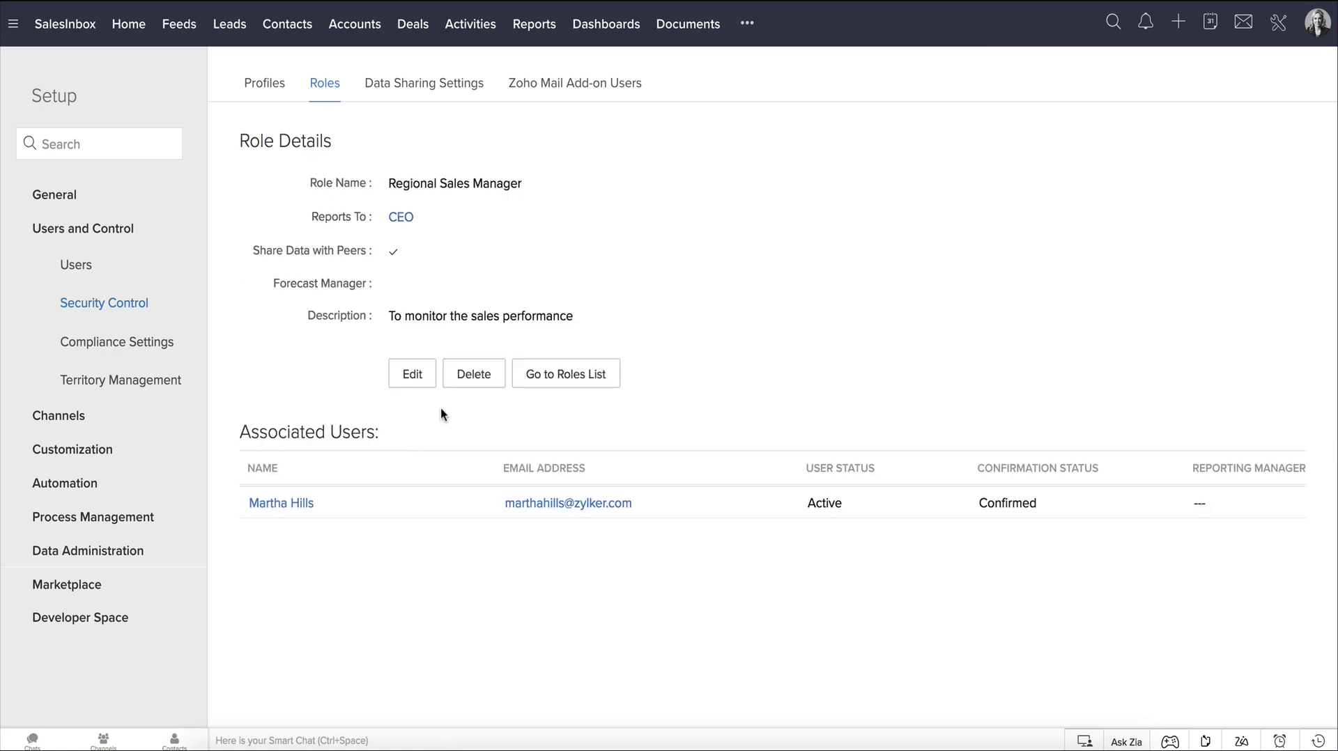
Delete the Regional Sales Manager role, transferring it to CEO
click(475, 387)
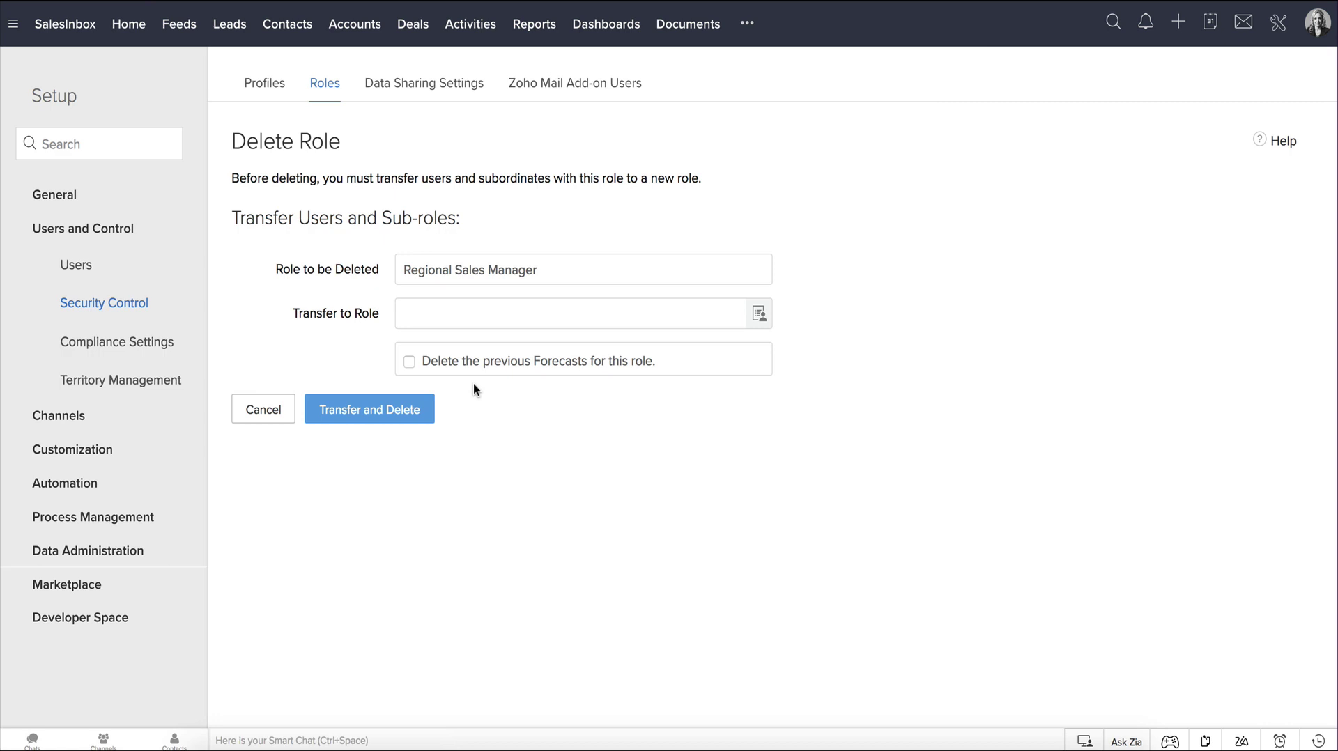
click(759, 317)
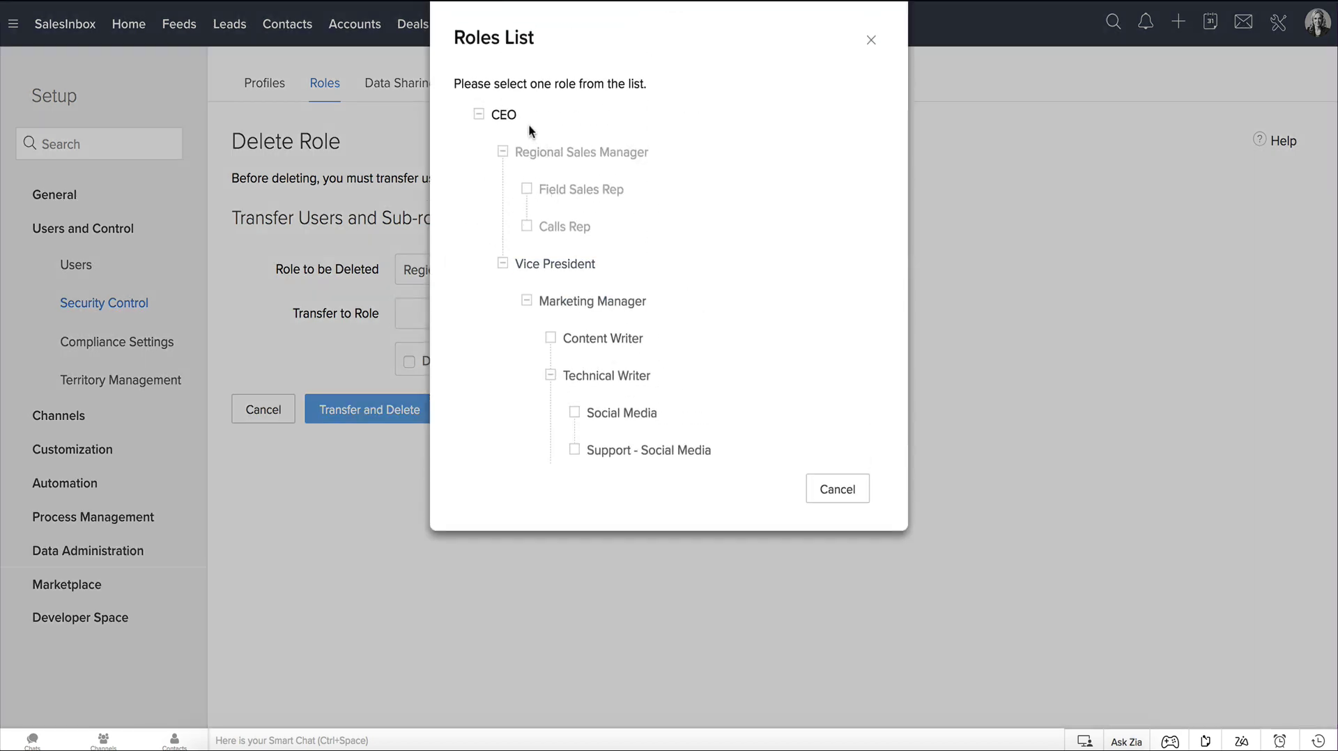
click(506, 115)
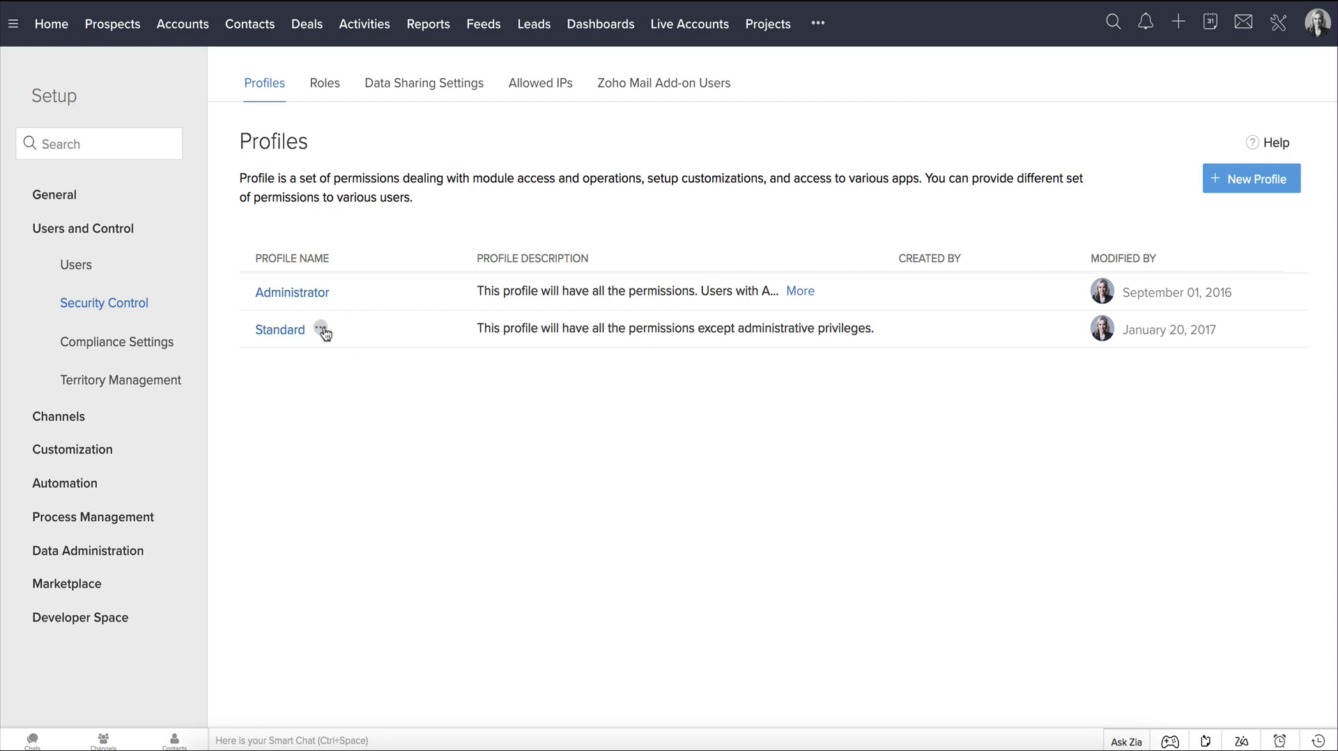
Review the Administrator profile's module, import/export and send email permissions
click(300, 298)
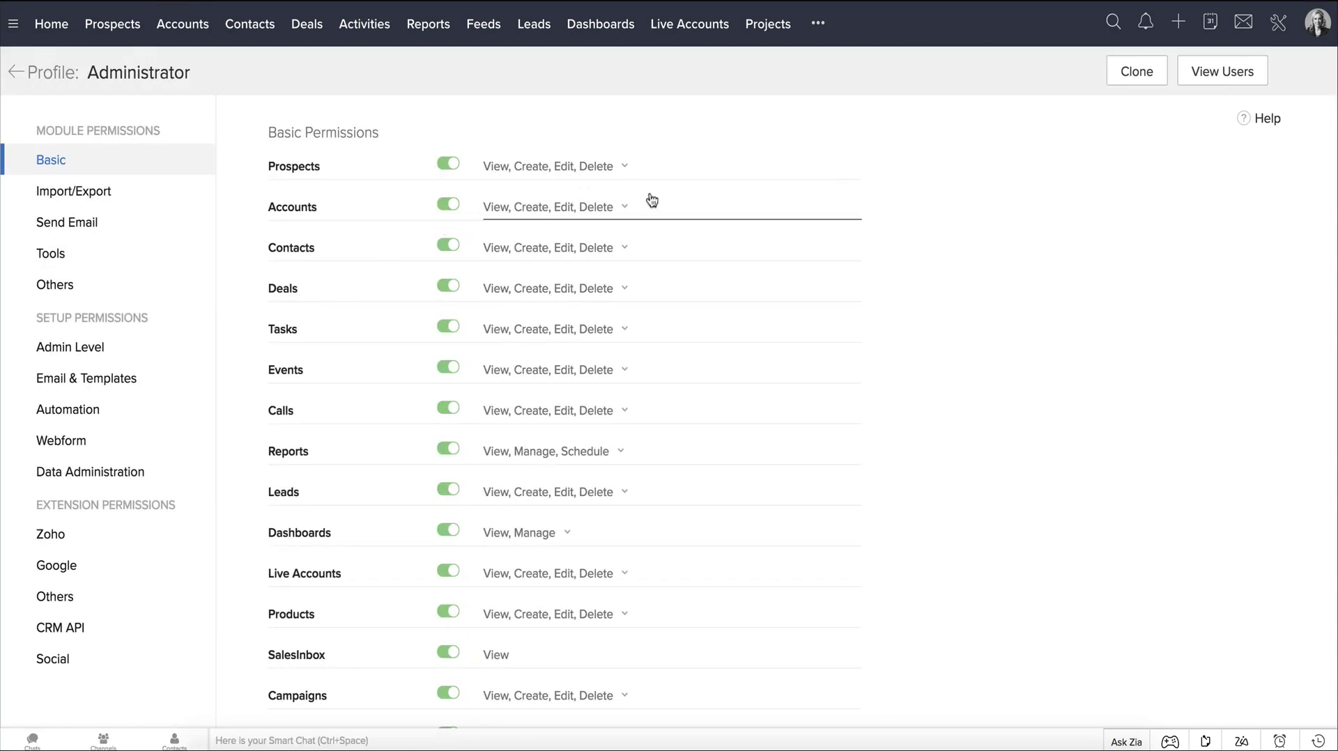
scroll(652, 201, down, 2)
scroll(652, 201, down, 2)
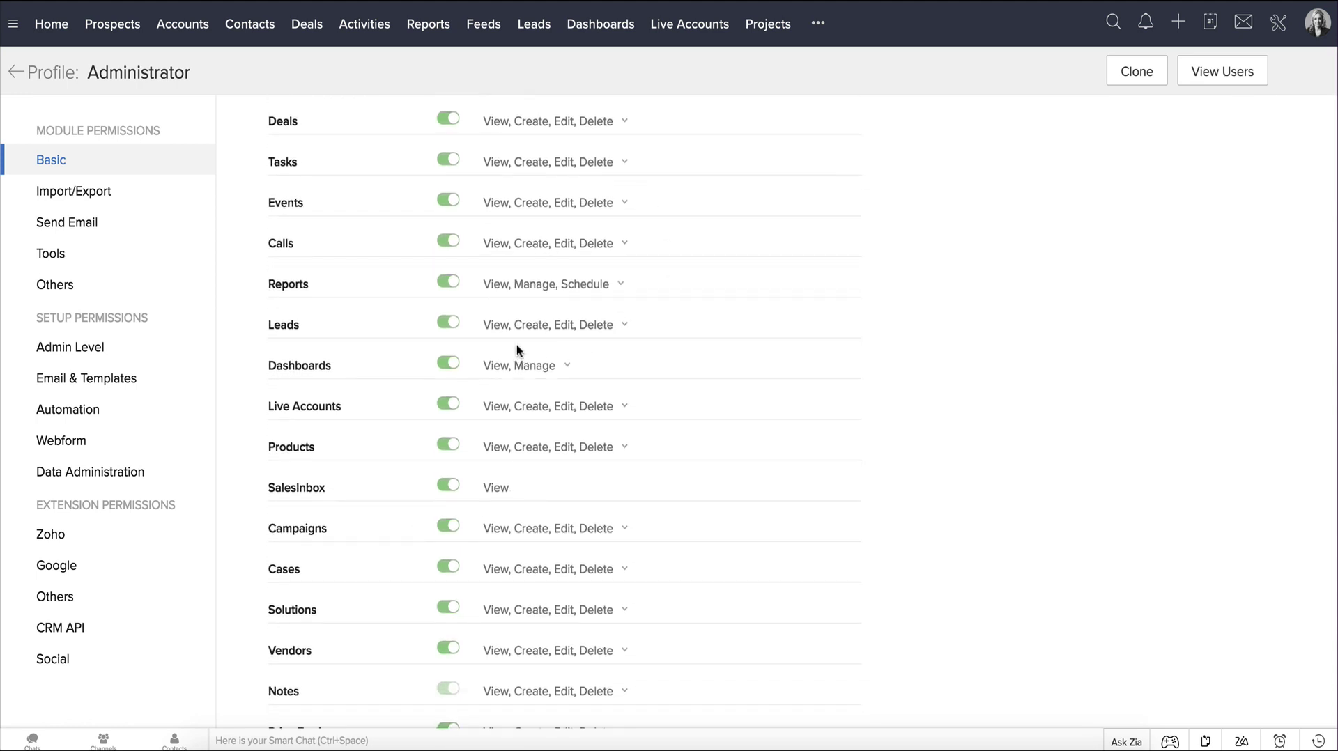
scroll(517, 349, down, 3)
scroll(516, 348, down, 3)
scroll(516, 349, down, 4)
scroll(488, 376, down, 3)
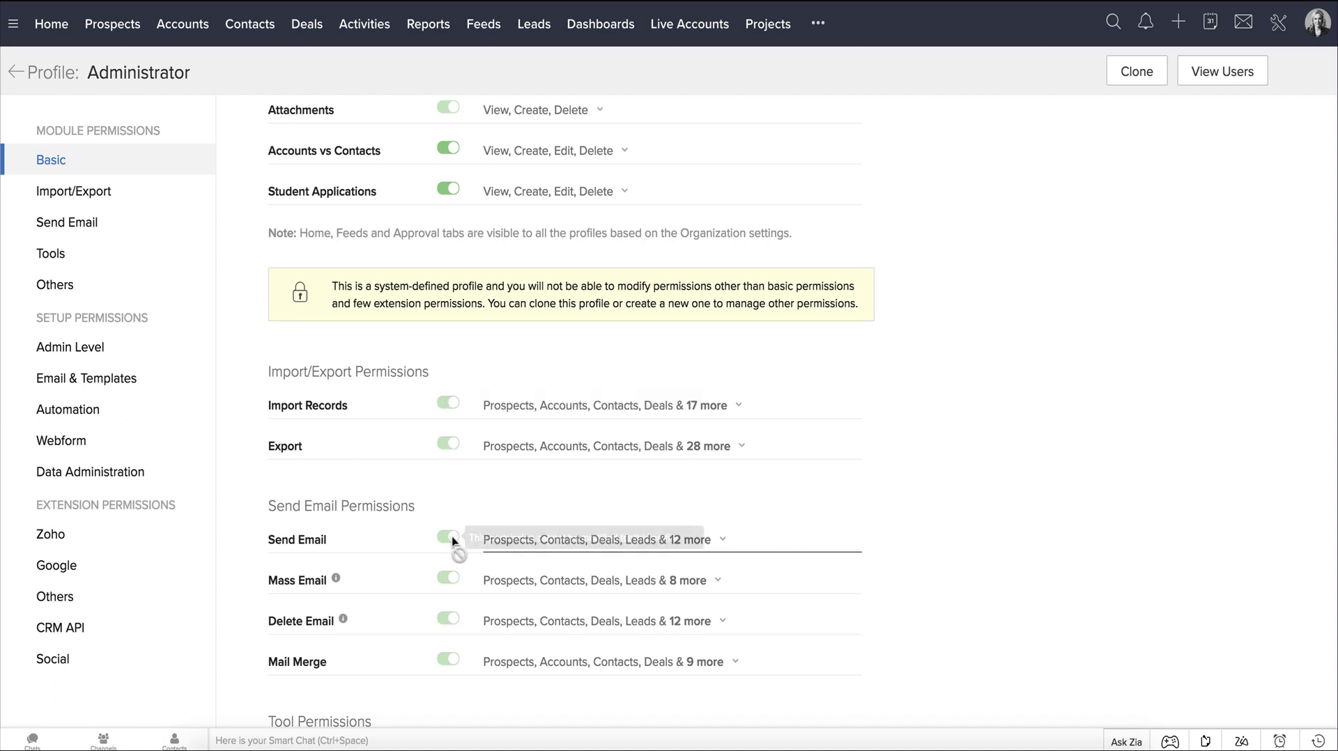
Go back to Profiles and review the Standard profile's permissions
click(15, 74)
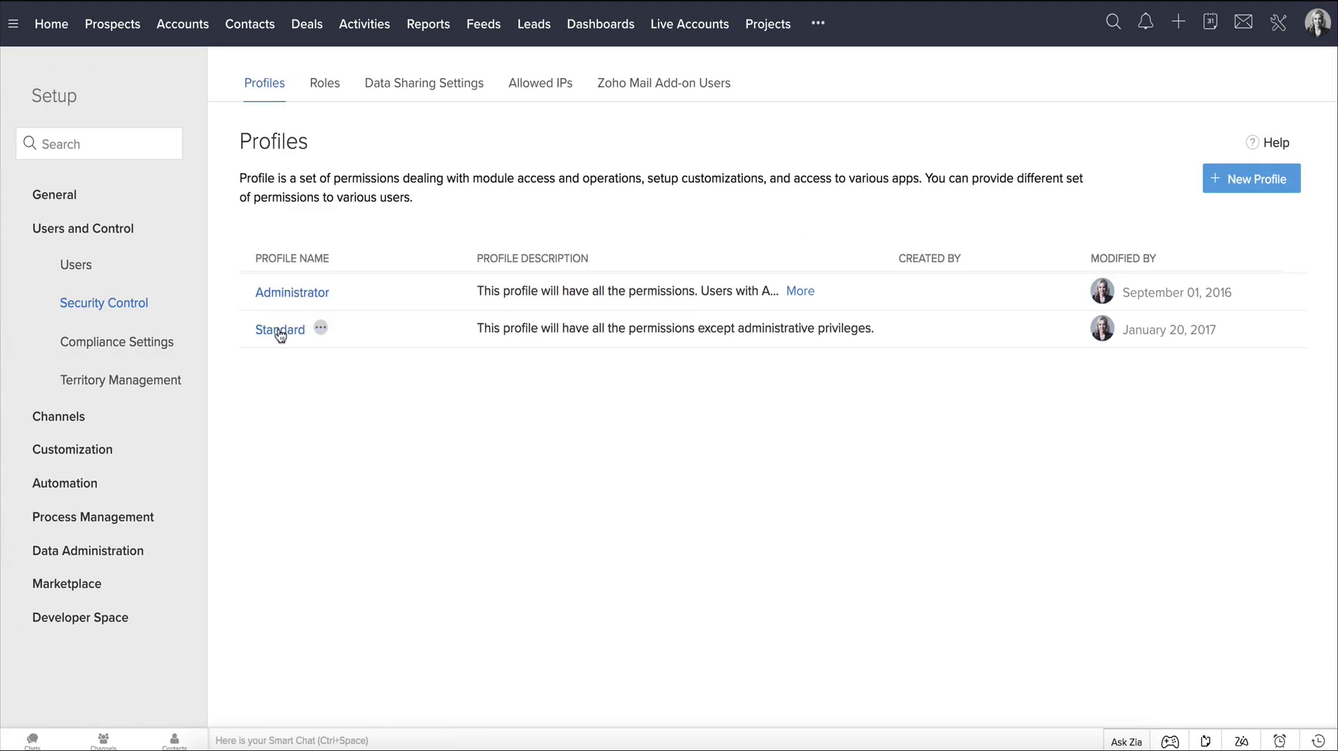
click(278, 331)
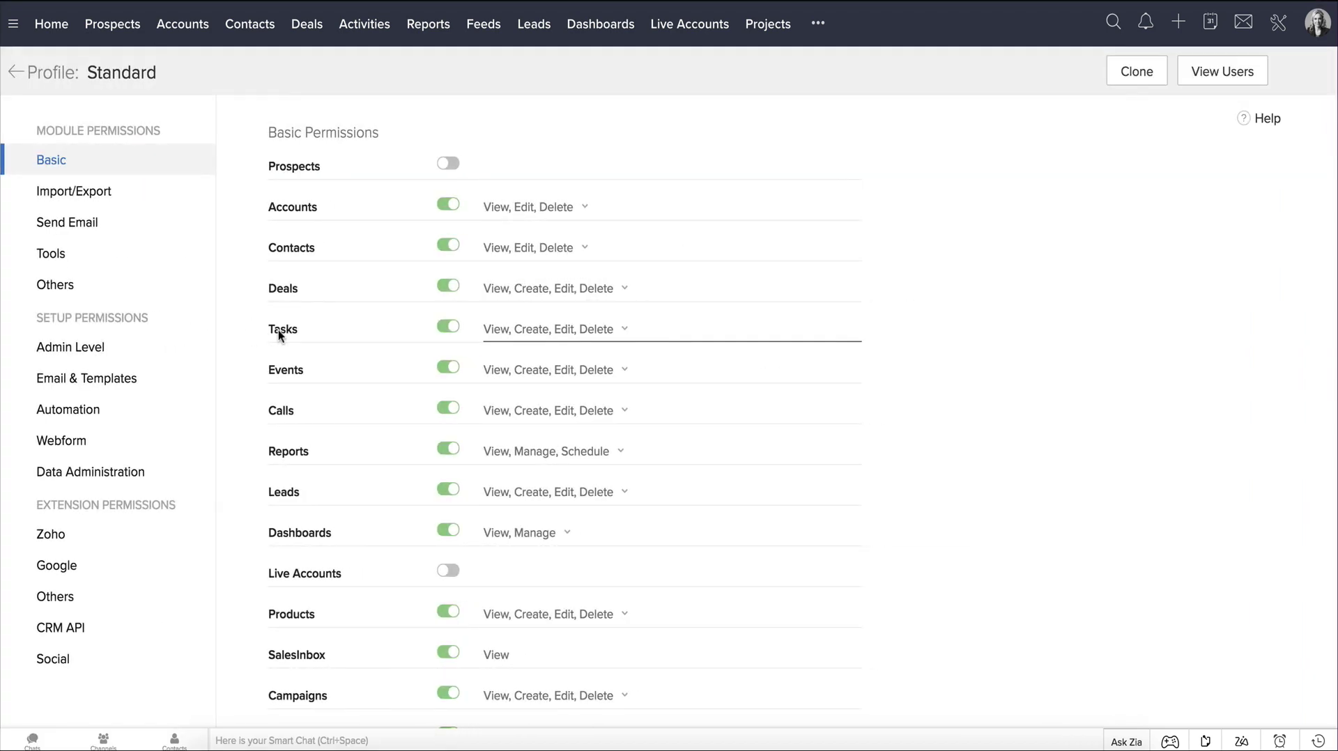
scroll(560, 468, down, 7)
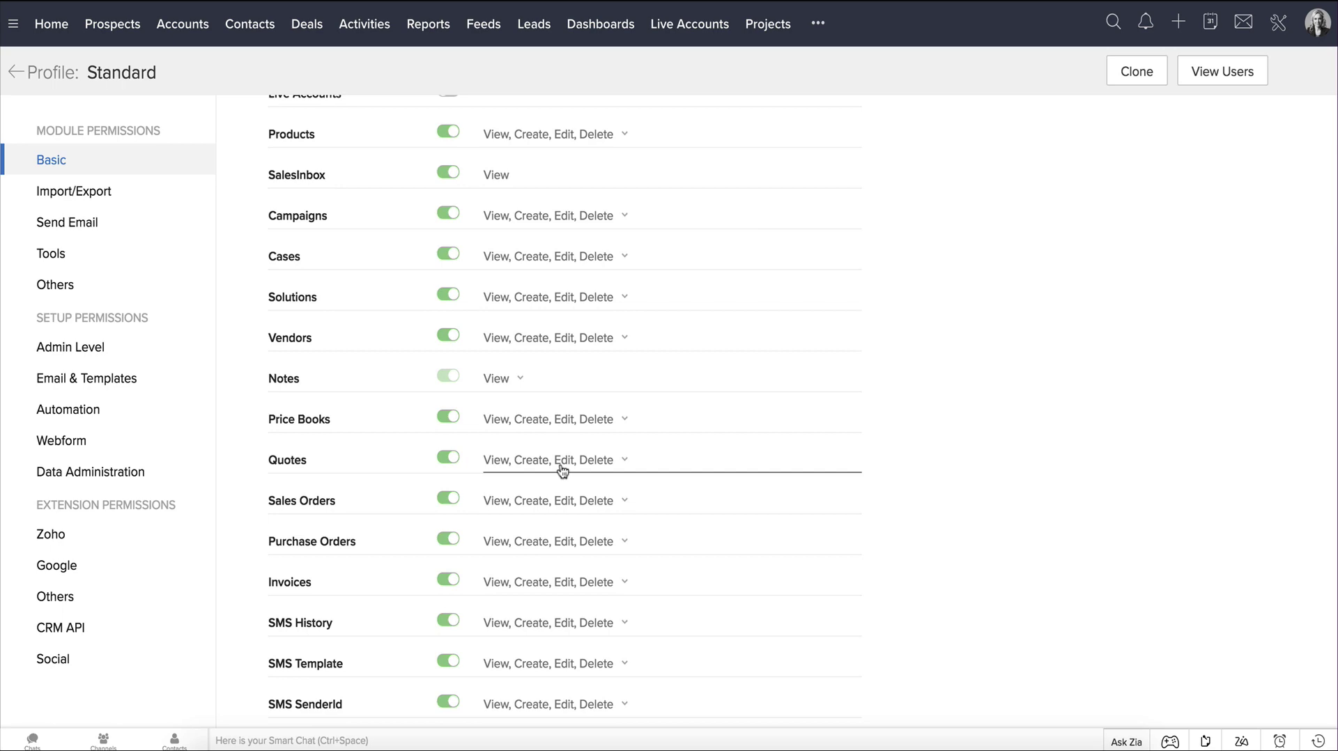
scroll(562, 472, down, 10)
scroll(563, 472, down, 2)
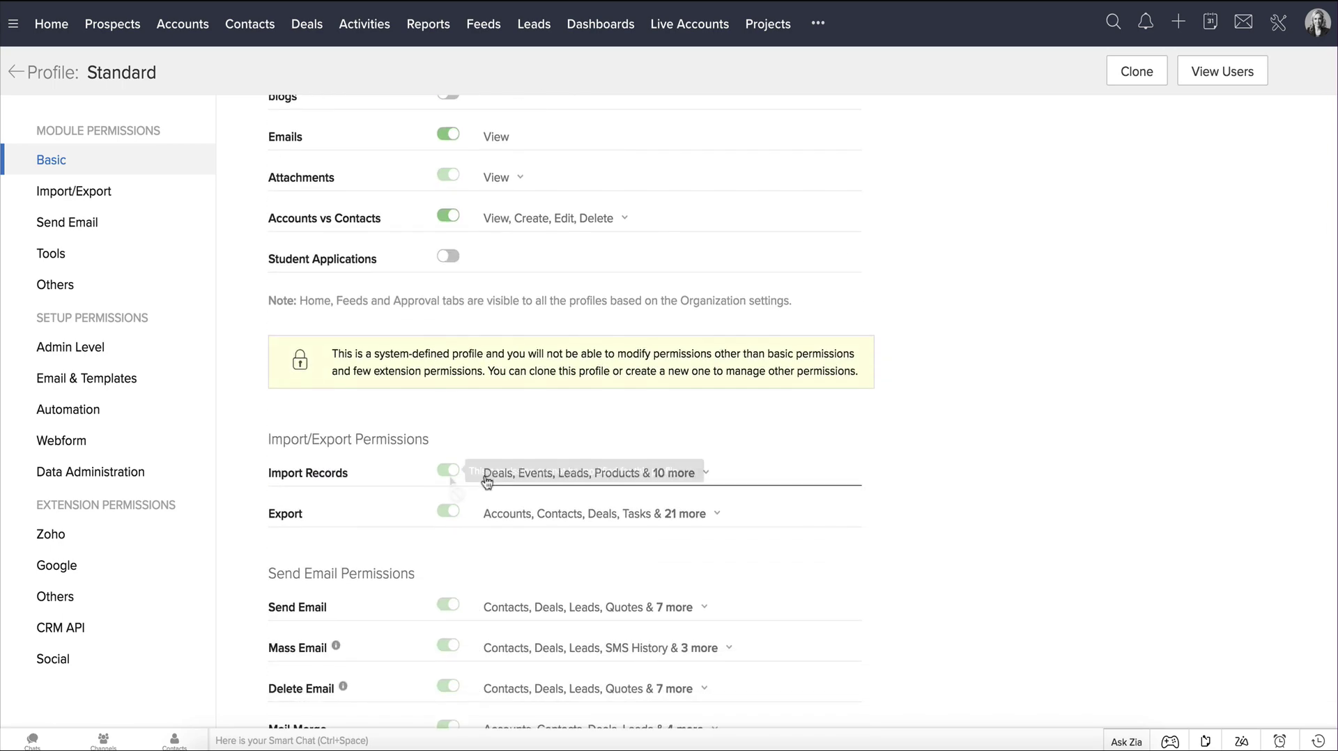
Return to the Profiles list and begin cloning the Standard profile
click(13, 78)
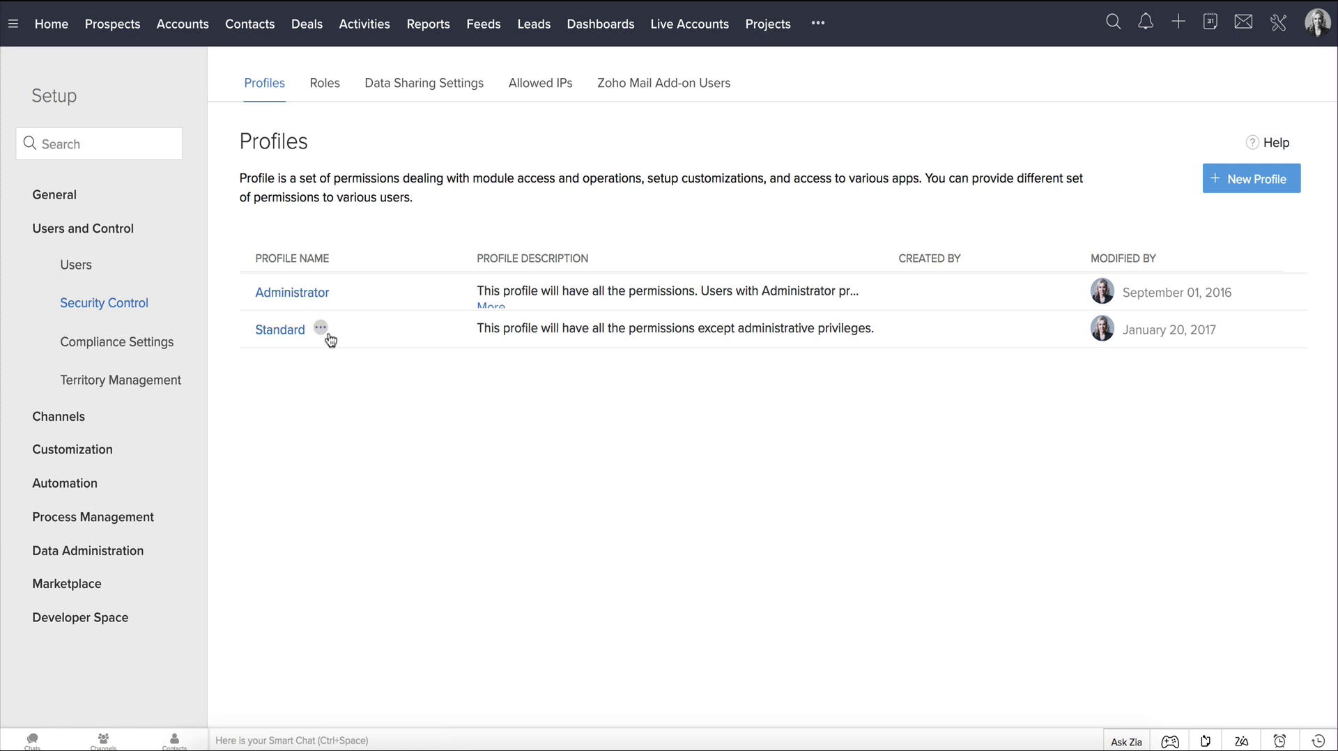
click(321, 329)
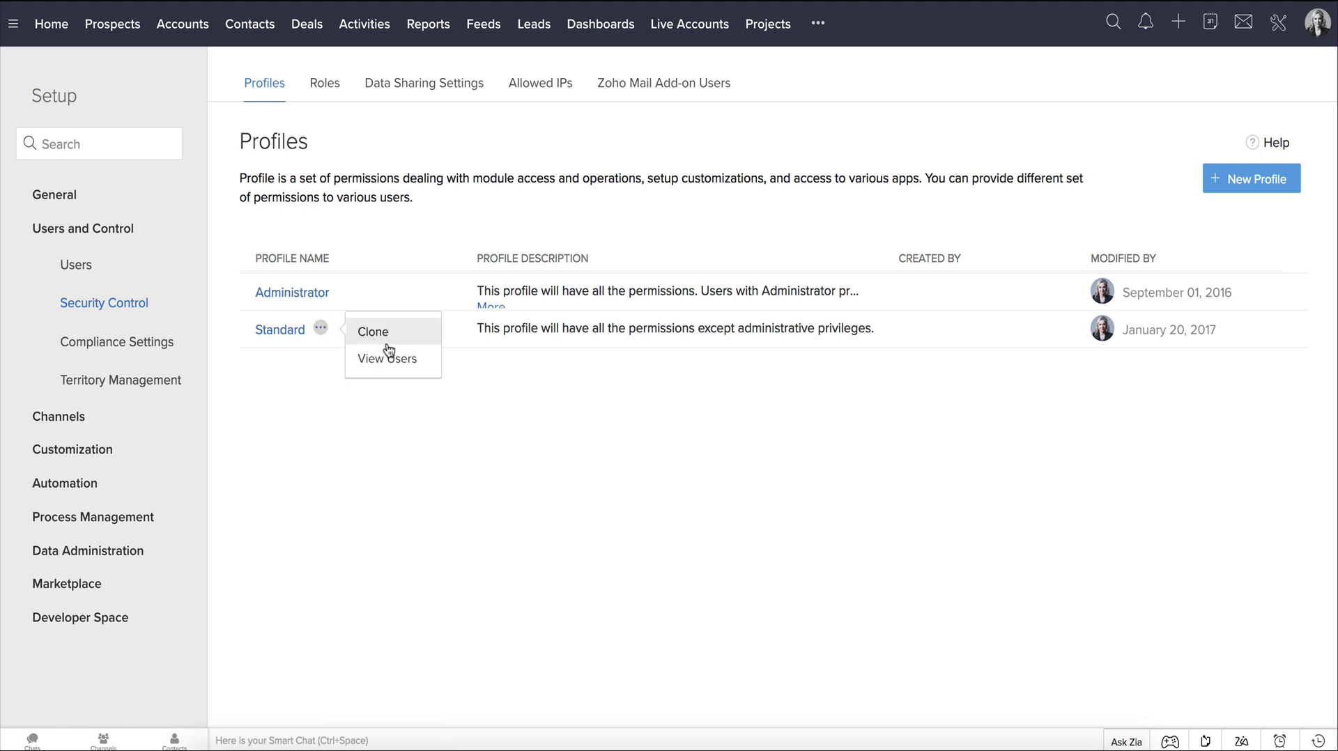
click(389, 345)
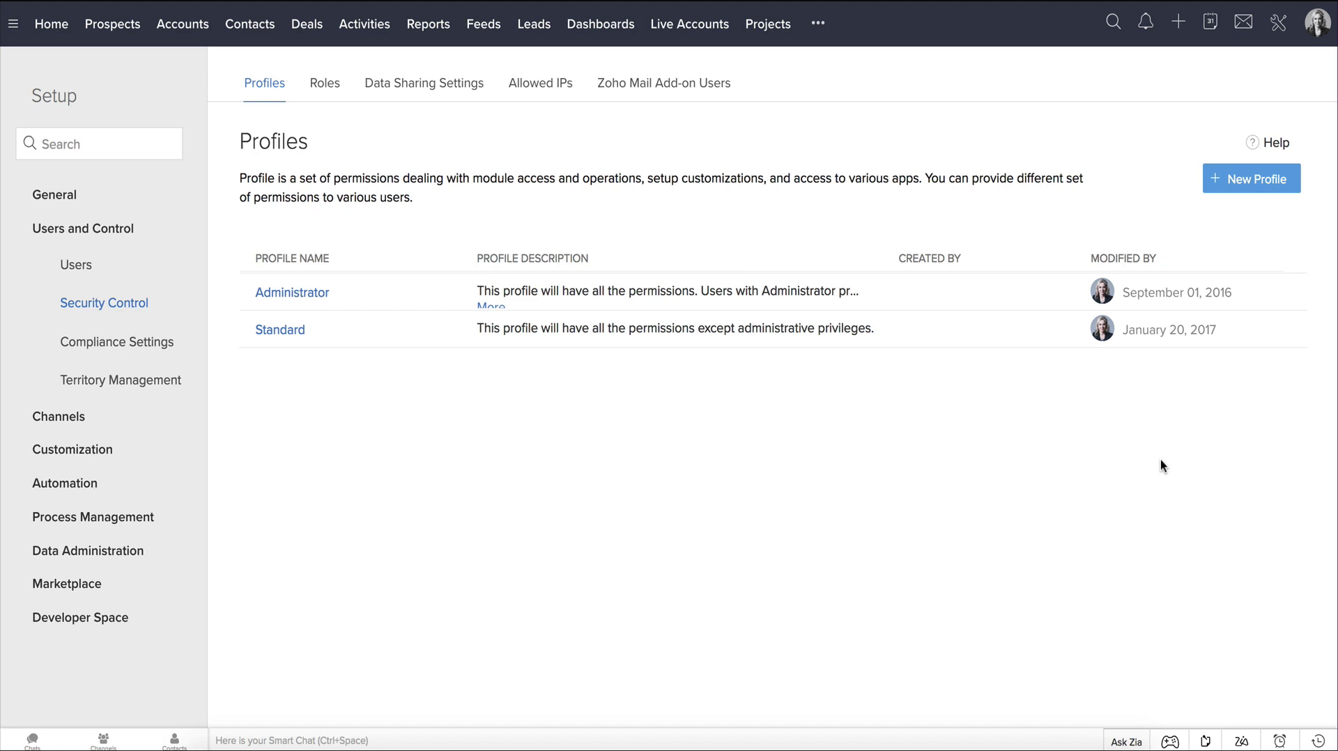
Fill in a new profile 'Sales Rep' cloned from Standard, described as having limited access
click(1238, 184)
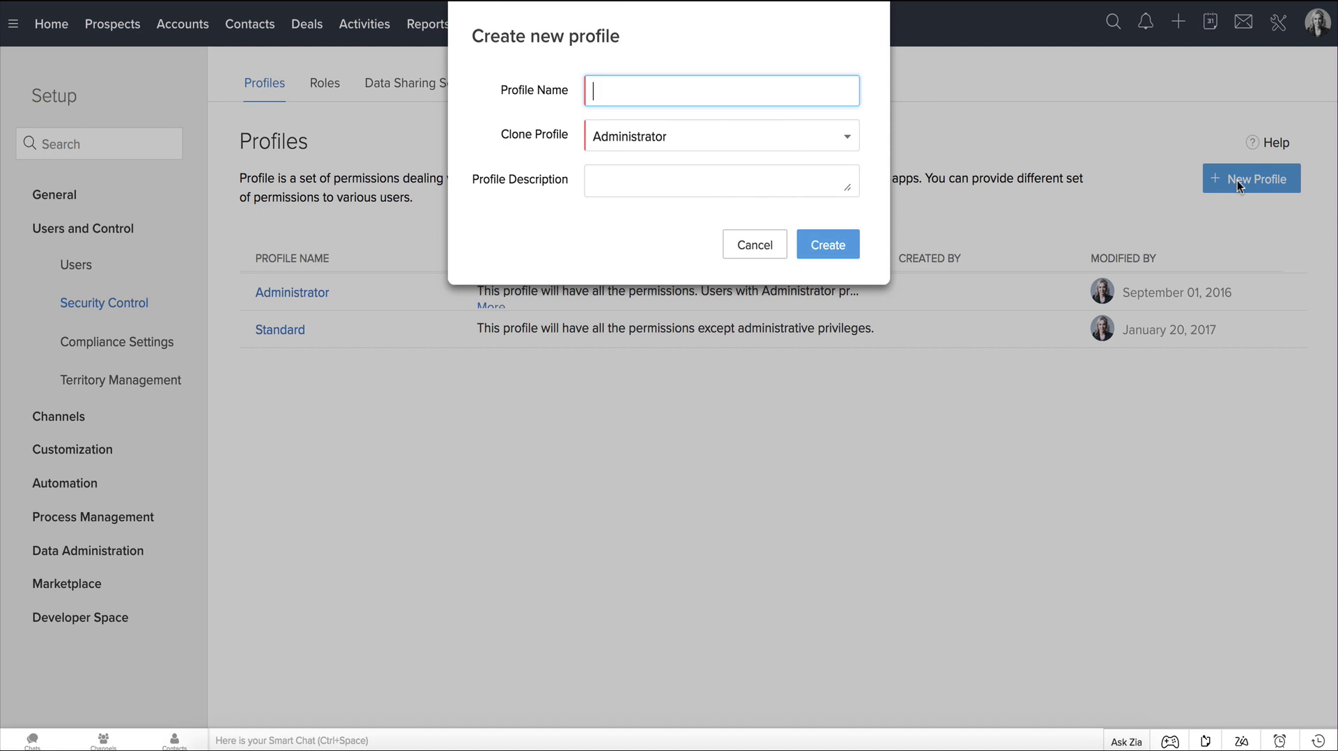
text(Sales Rep)
click(807, 152)
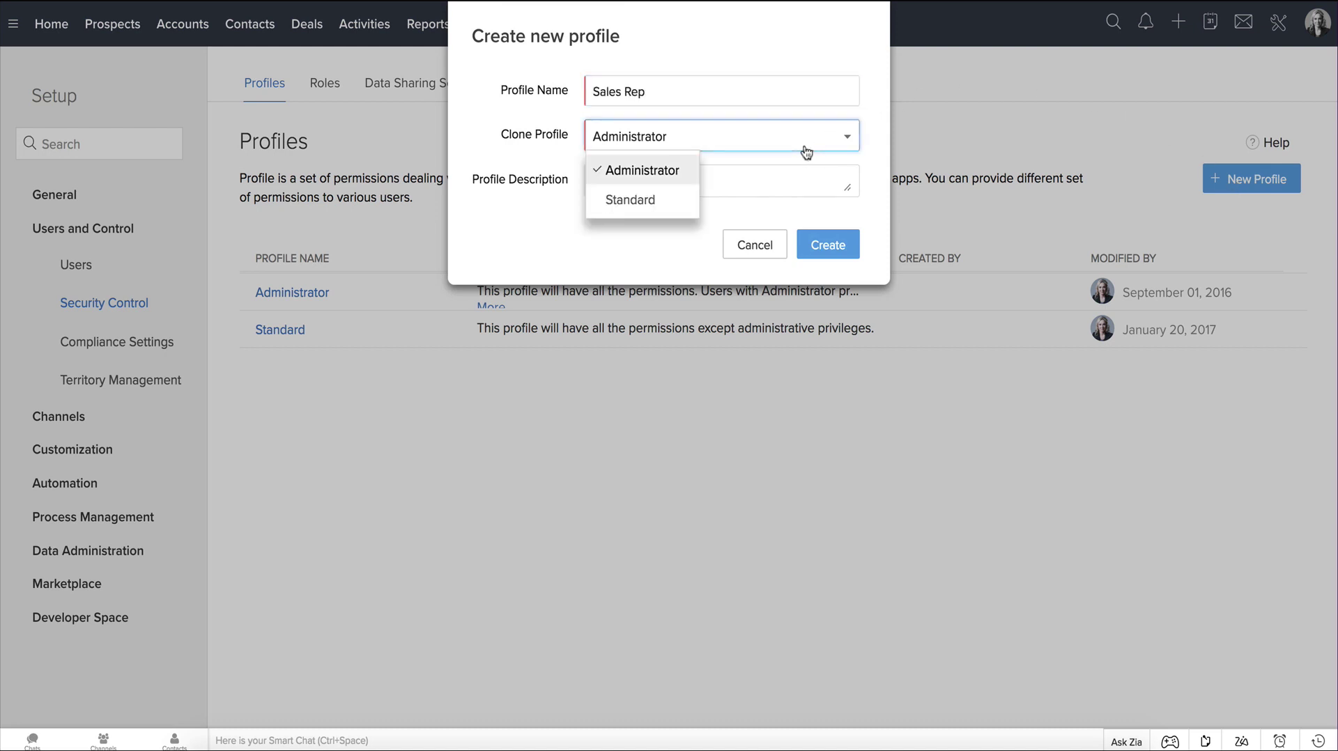
click(672, 208)
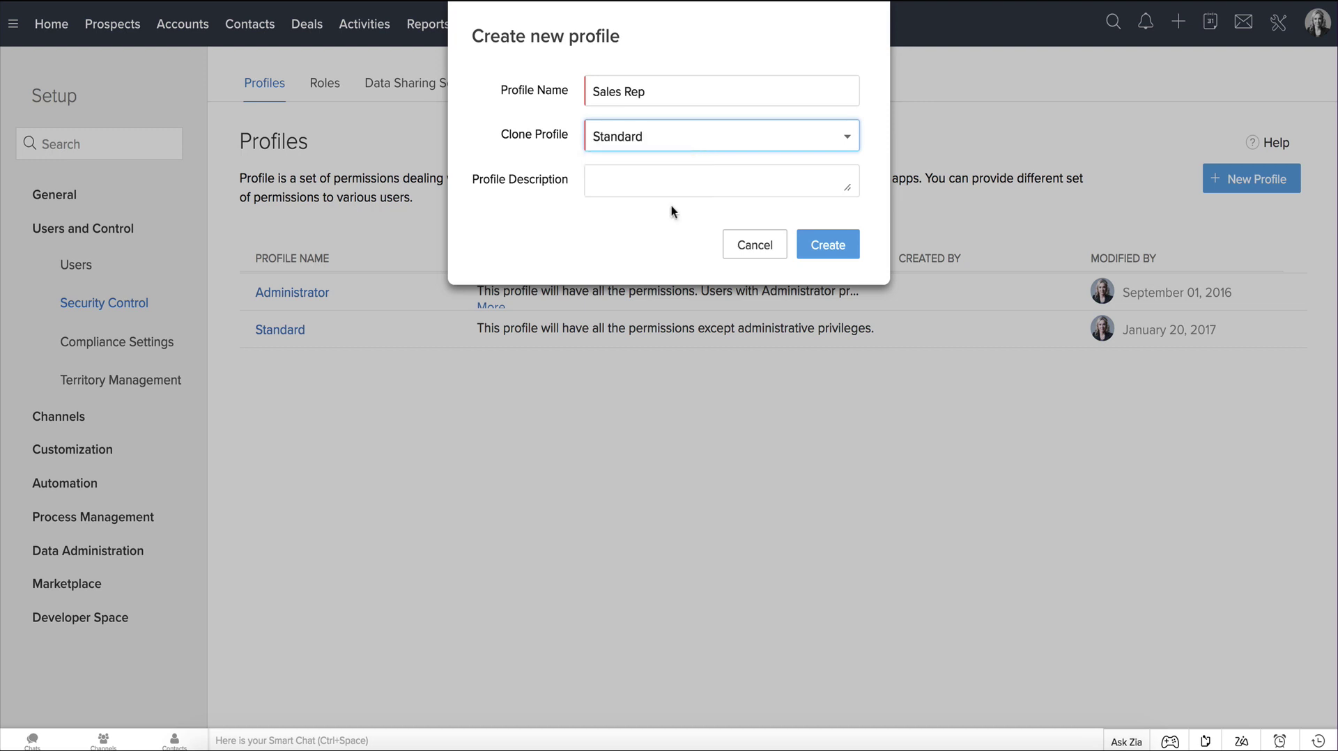
click(651, 184)
text(Will have limited access)
Create the Sales Rep profile; allow creating but not deleting Accounts and Contacts
click(828, 245)
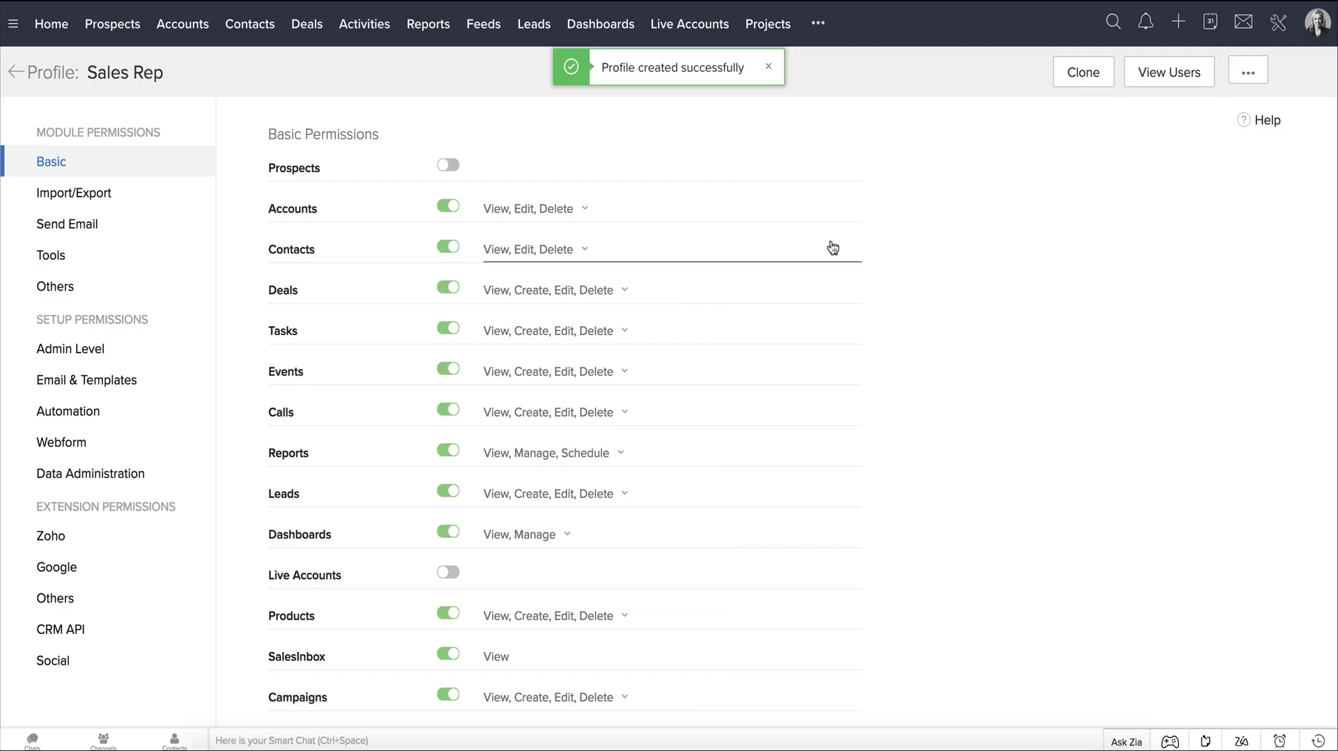
click(584, 211)
click(506, 277)
click(506, 336)
click(616, 264)
click(506, 309)
click(506, 368)
Remove Delete permission for Deals, Tasks, Events, Calls, Leads and Products
click(617, 291)
click(506, 417)
click(624, 330)
click(506, 458)
click(624, 372)
click(506, 499)
click(624, 412)
click(506, 540)
click(620, 501)
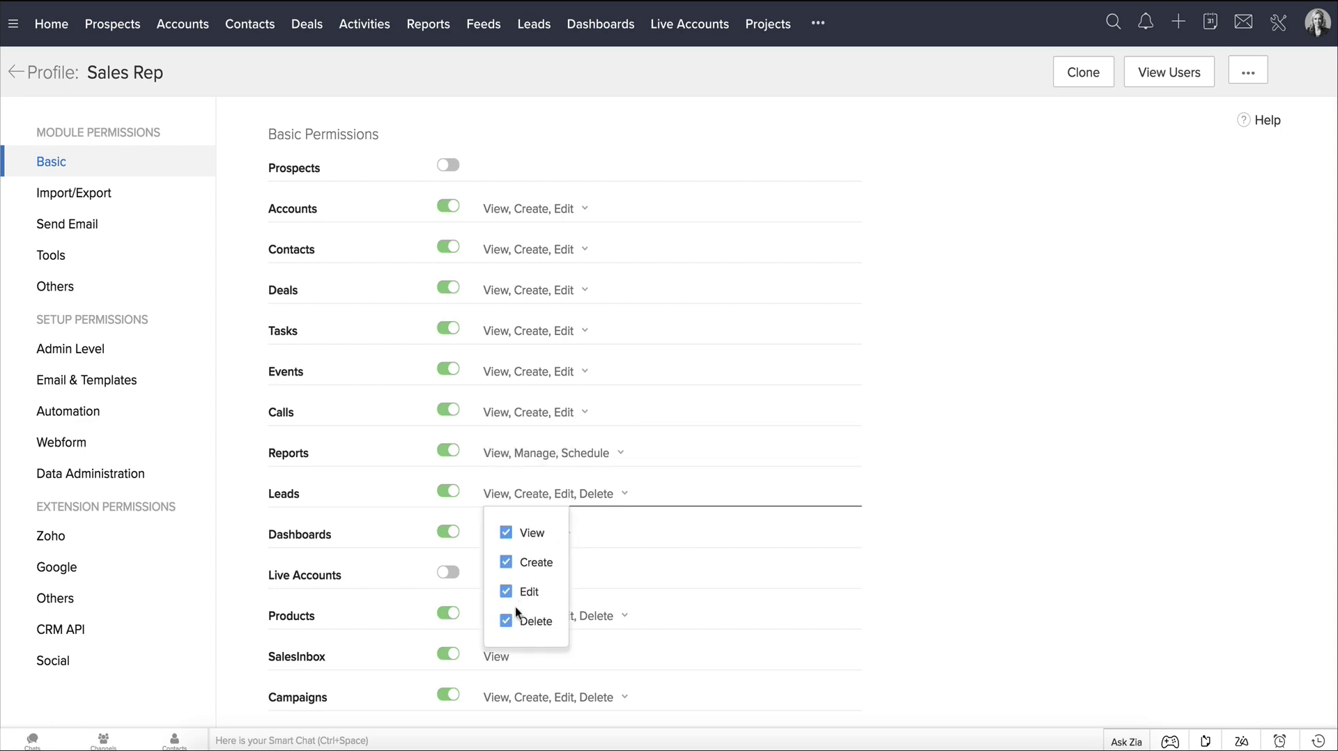
click(506, 618)
click(625, 615)
scroll(509, 690, down, 1)
click(506, 694)
scroll(665, 540, up, 1)
scroll(971, 190, down, 10)
Turn on Send Email and Mass Email for the Sales Rep profile
scroll(871, 292, down, 3)
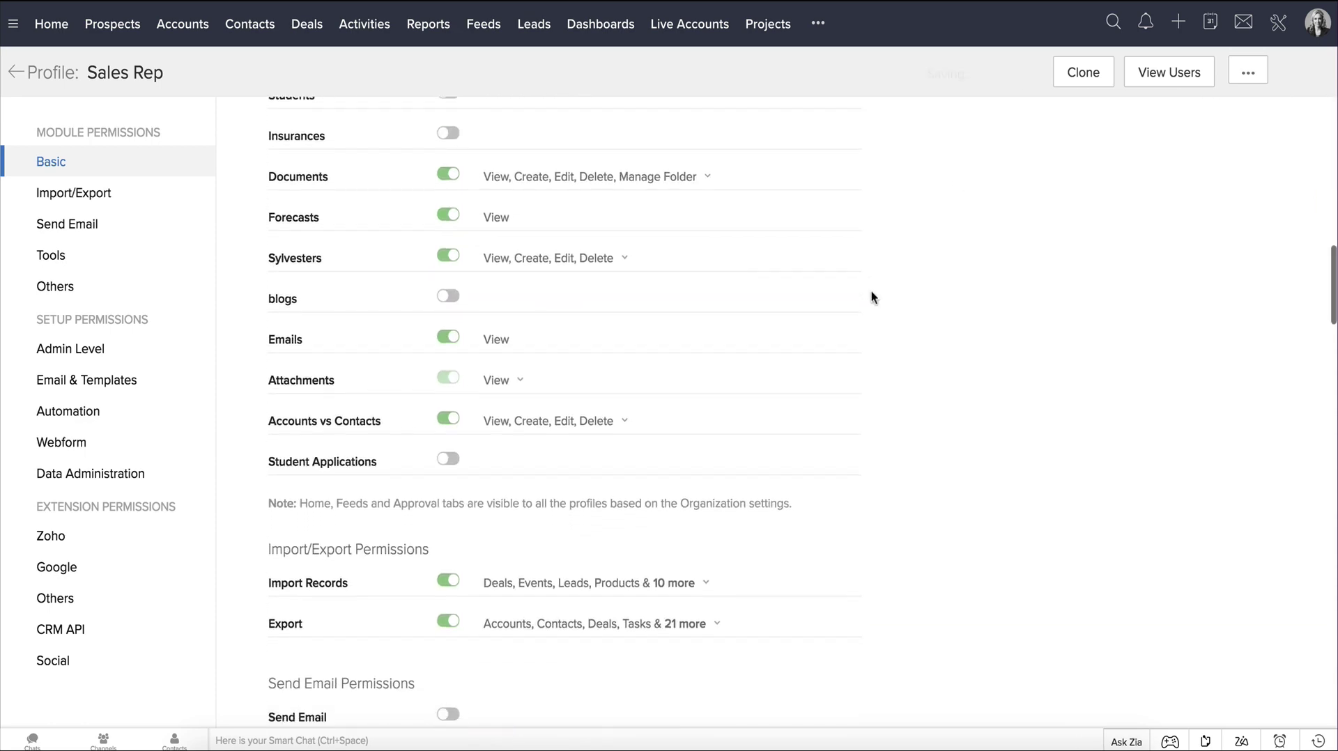
scroll(871, 297, down, 4)
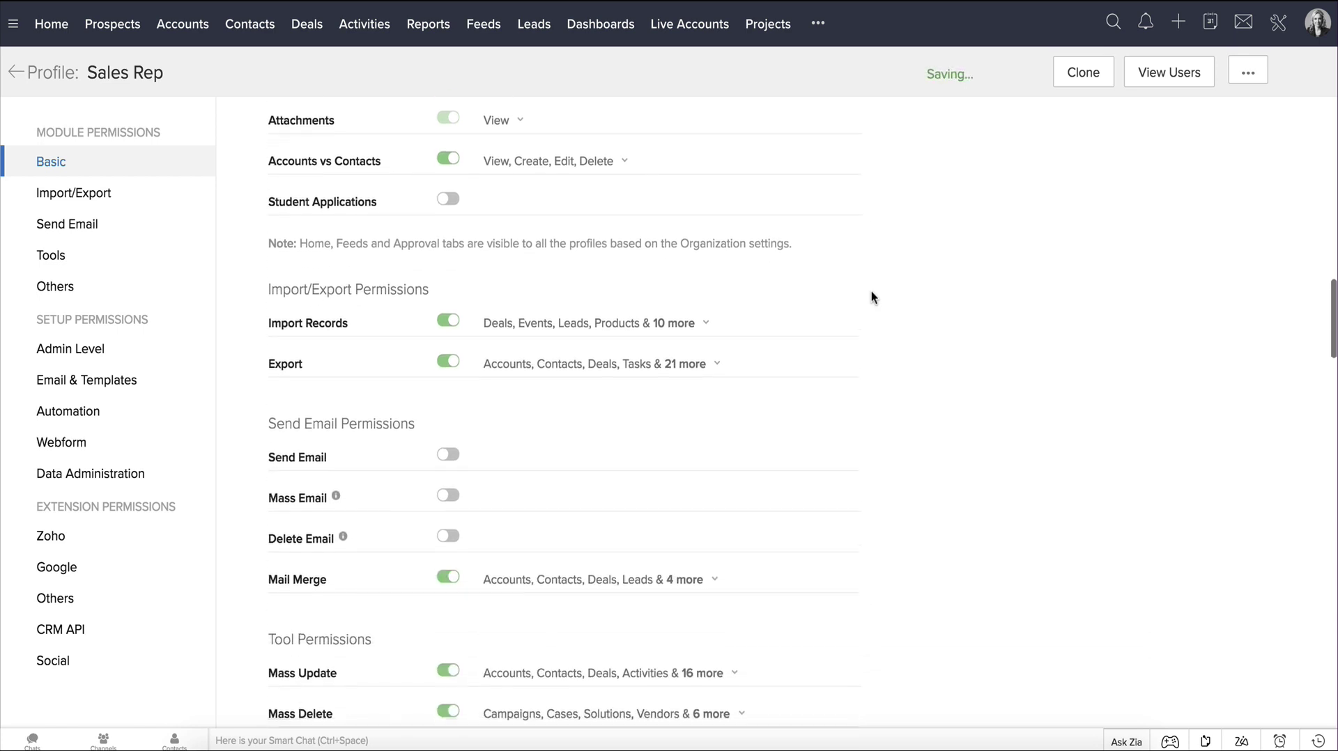
click(449, 452)
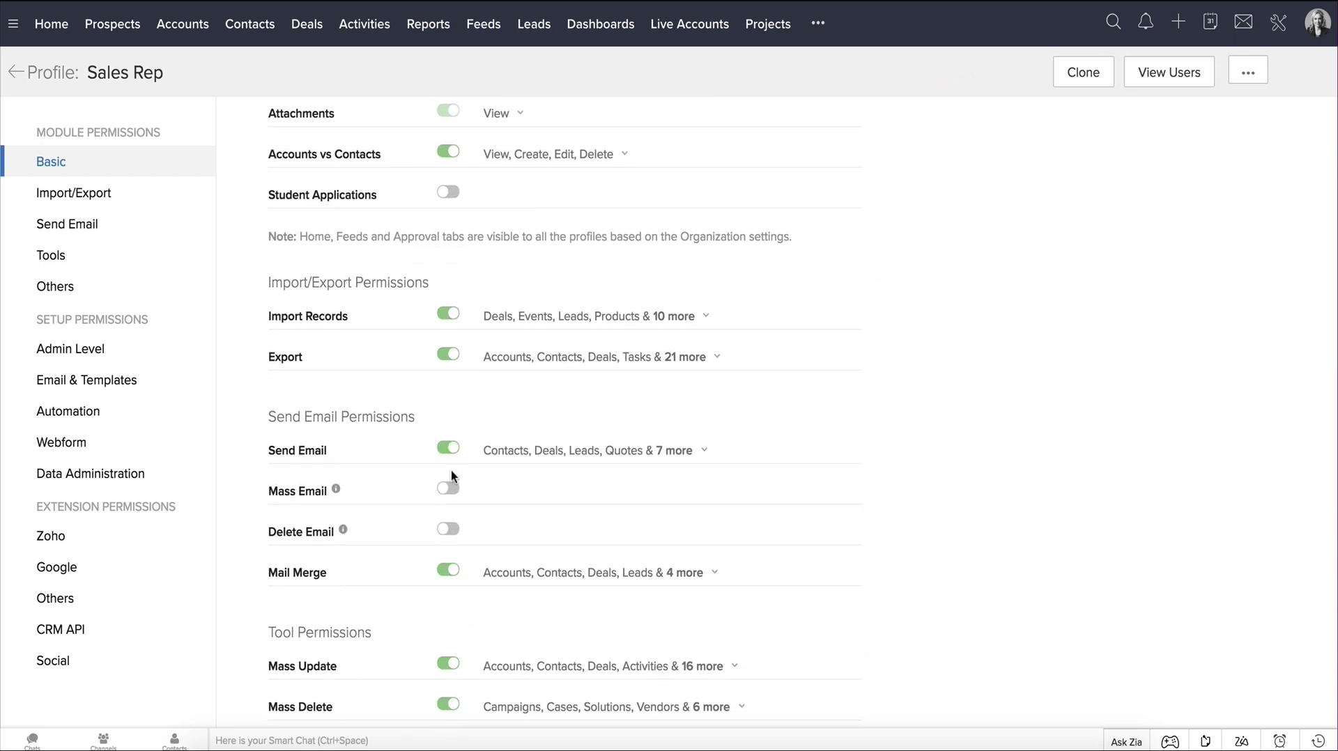
click(450, 490)
Turn on Convert and Mass Convert, then review the remaining permissions
scroll(650, 598, down, 4)
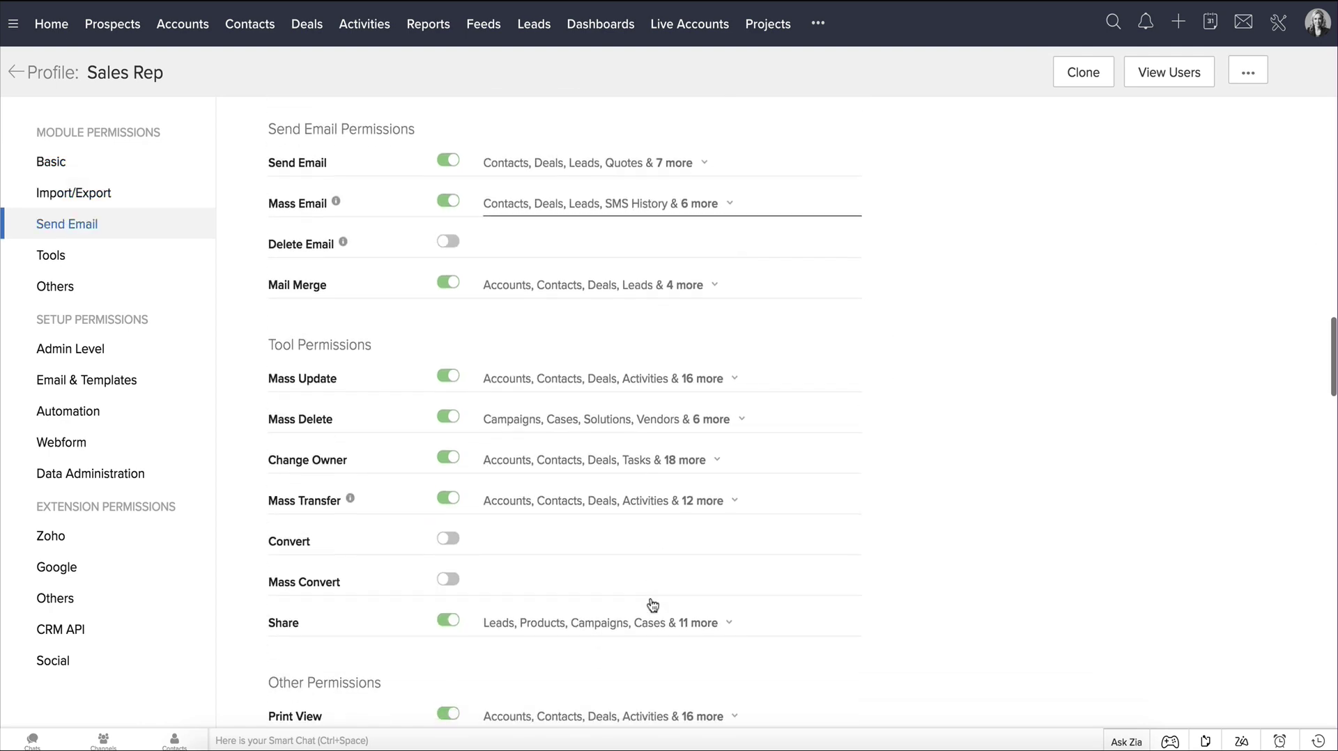
click(451, 584)
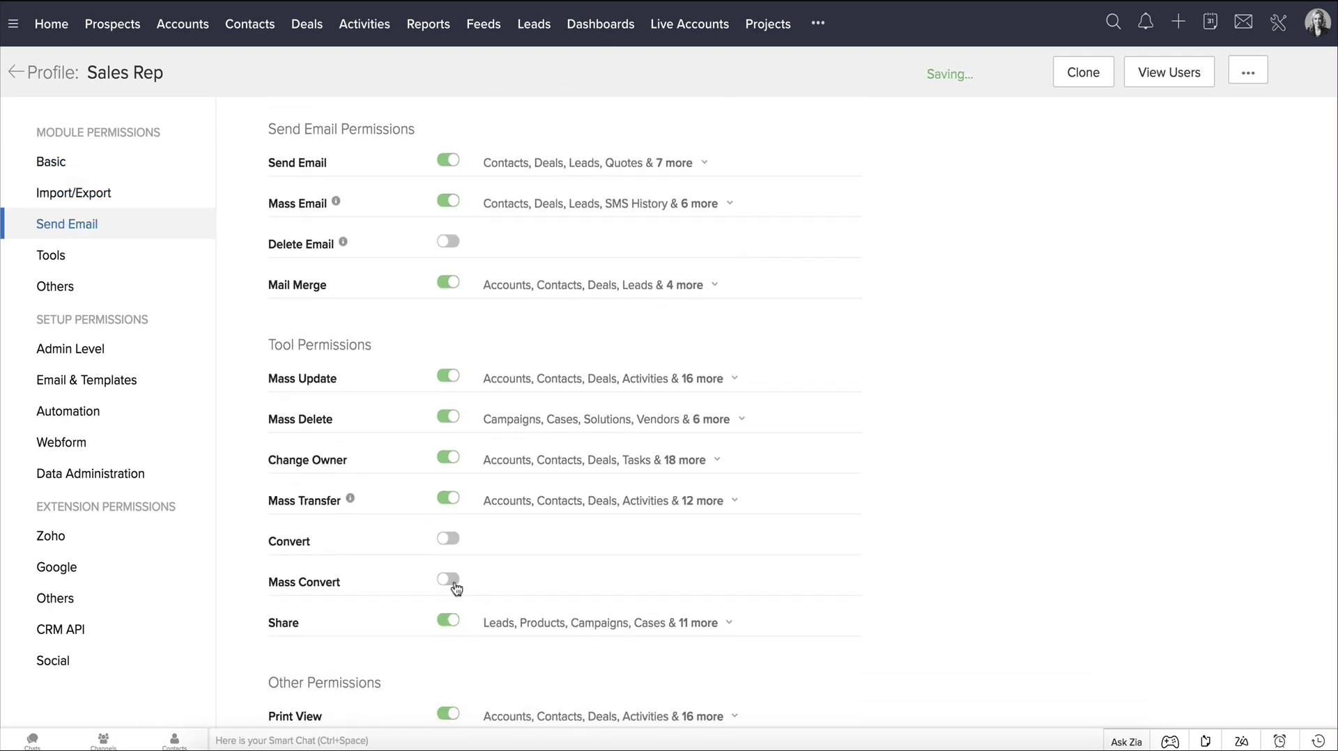
click(452, 540)
click(453, 580)
scroll(456, 584, down, 3)
scroll(457, 583, down, 1)
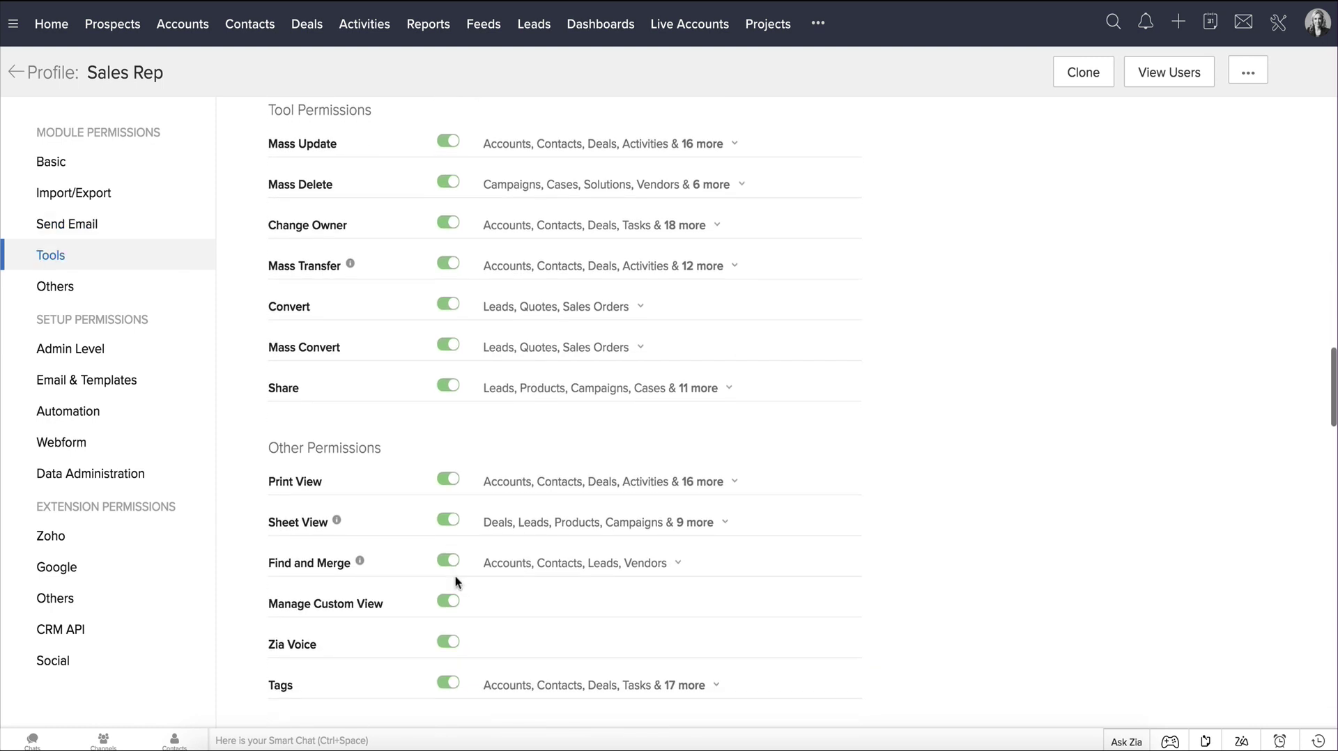
scroll(454, 576, down, 3)
scroll(454, 575, down, 2)
scroll(460, 487, down, 2)
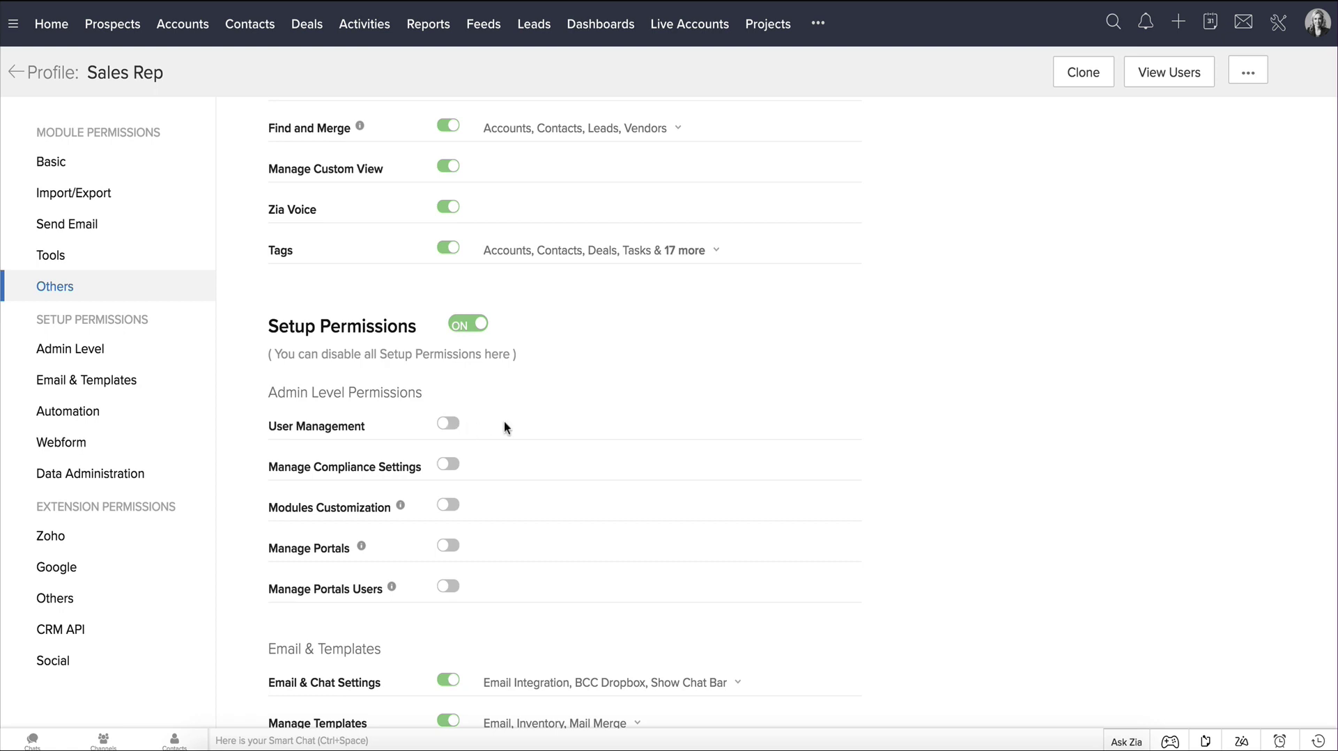
click(452, 426)
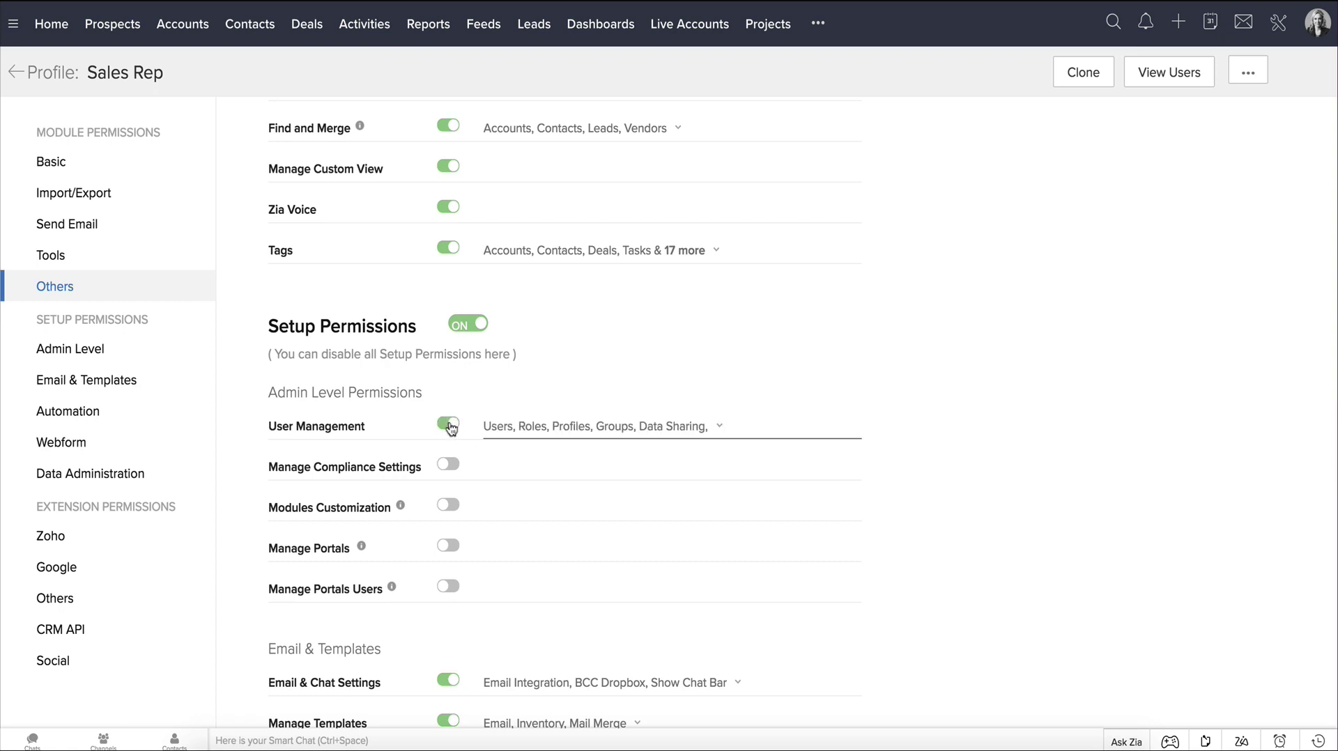
click(443, 425)
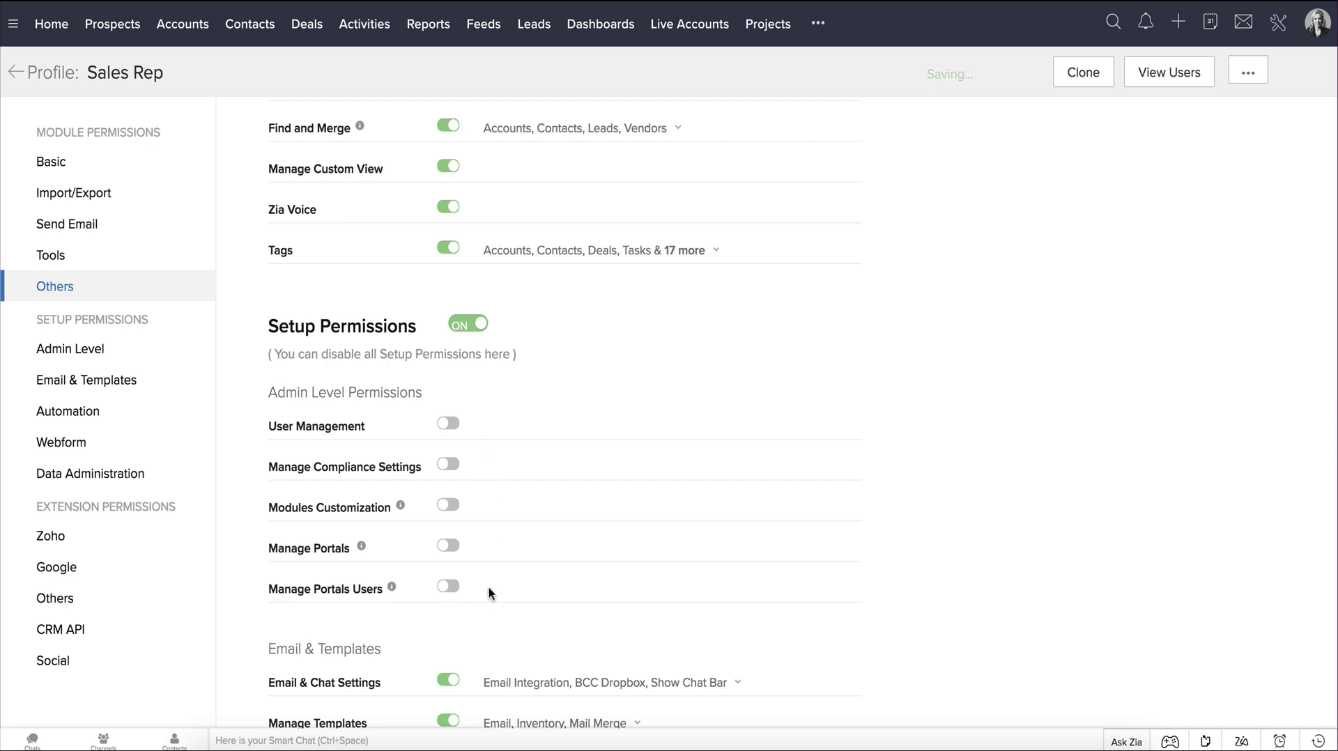
scroll(488, 588, down, 2)
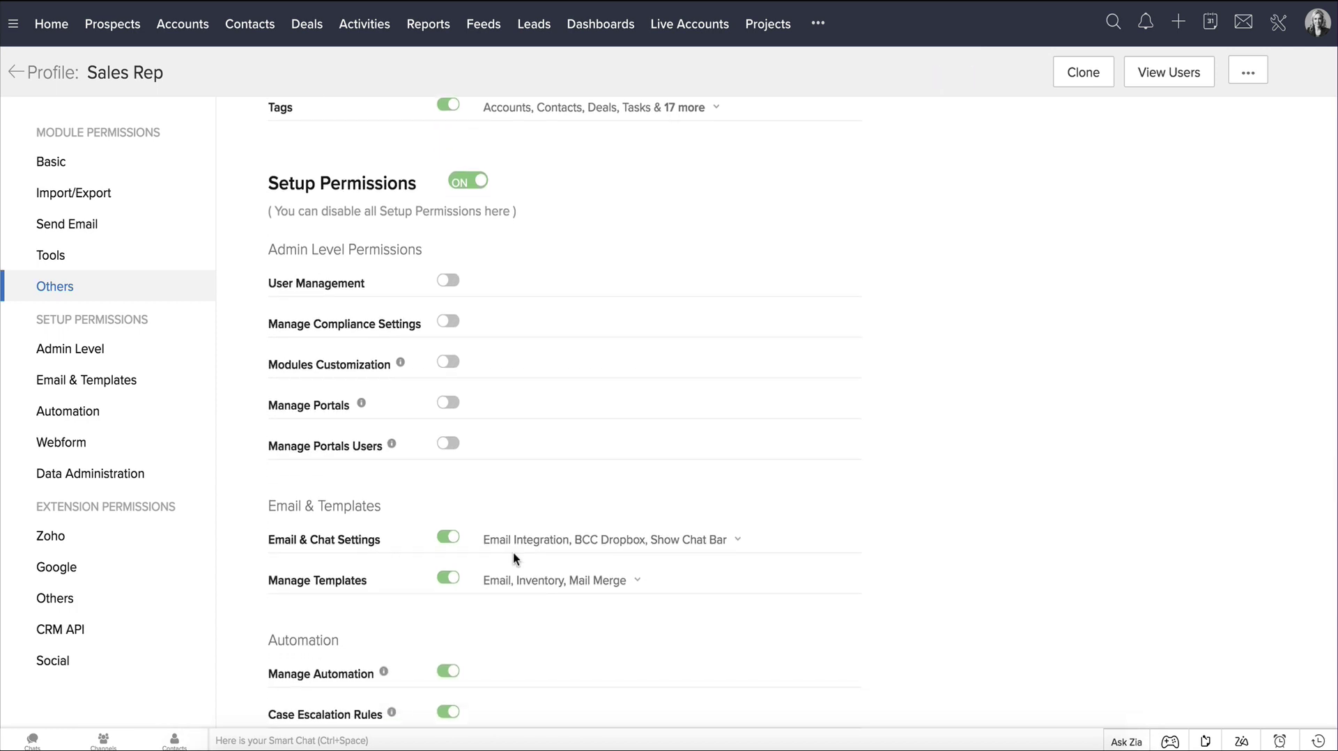
scroll(513, 552, up, 2)
scroll(513, 551, up, 2)
scroll(513, 551, up, 1)
scroll(513, 550, up, 1)
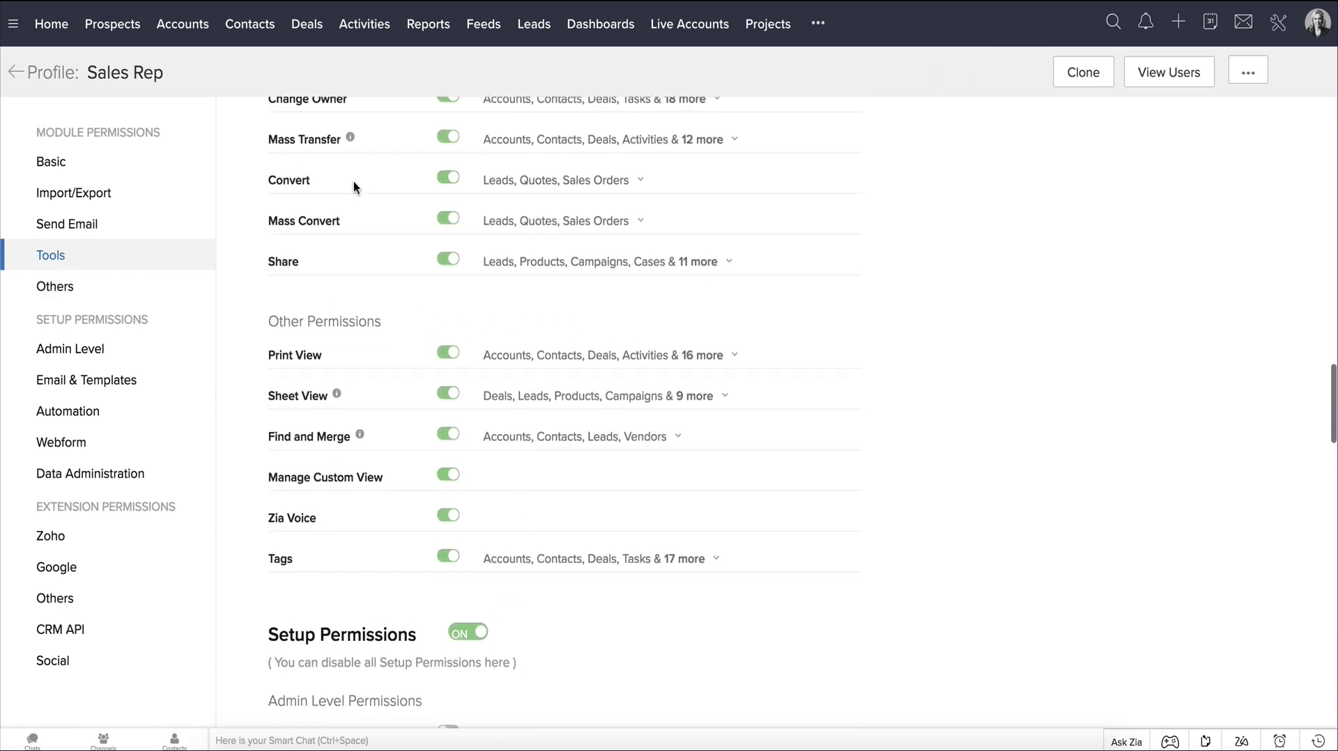
Go back to the profiles list and review which users hold the Administrator profile
click(14, 82)
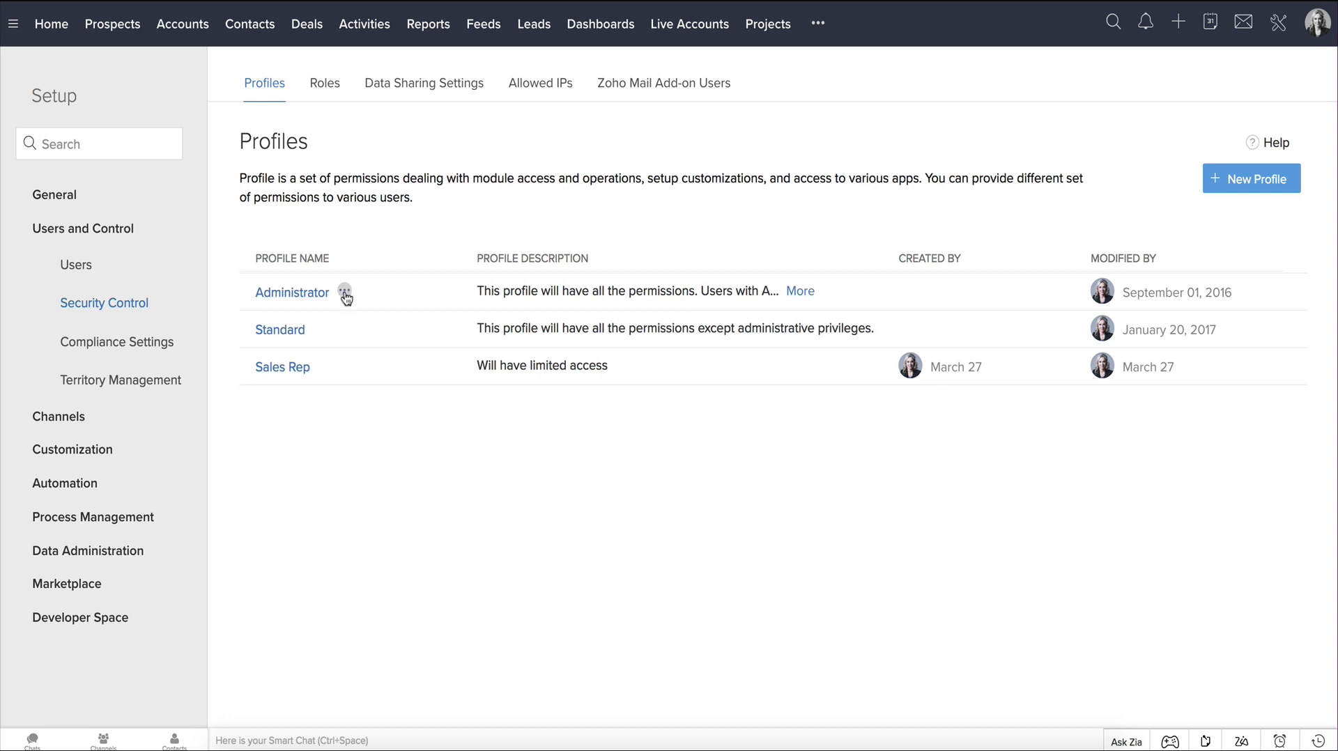
click(346, 298)
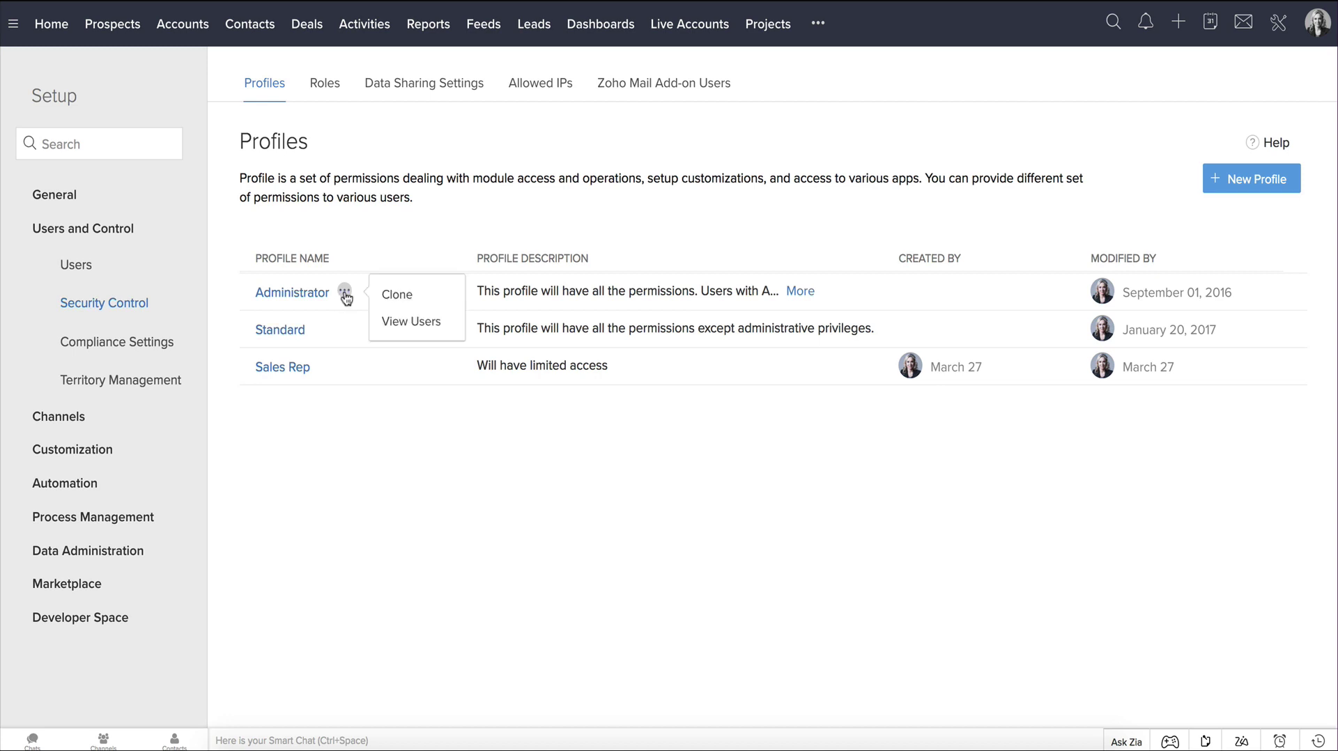
click(431, 325)
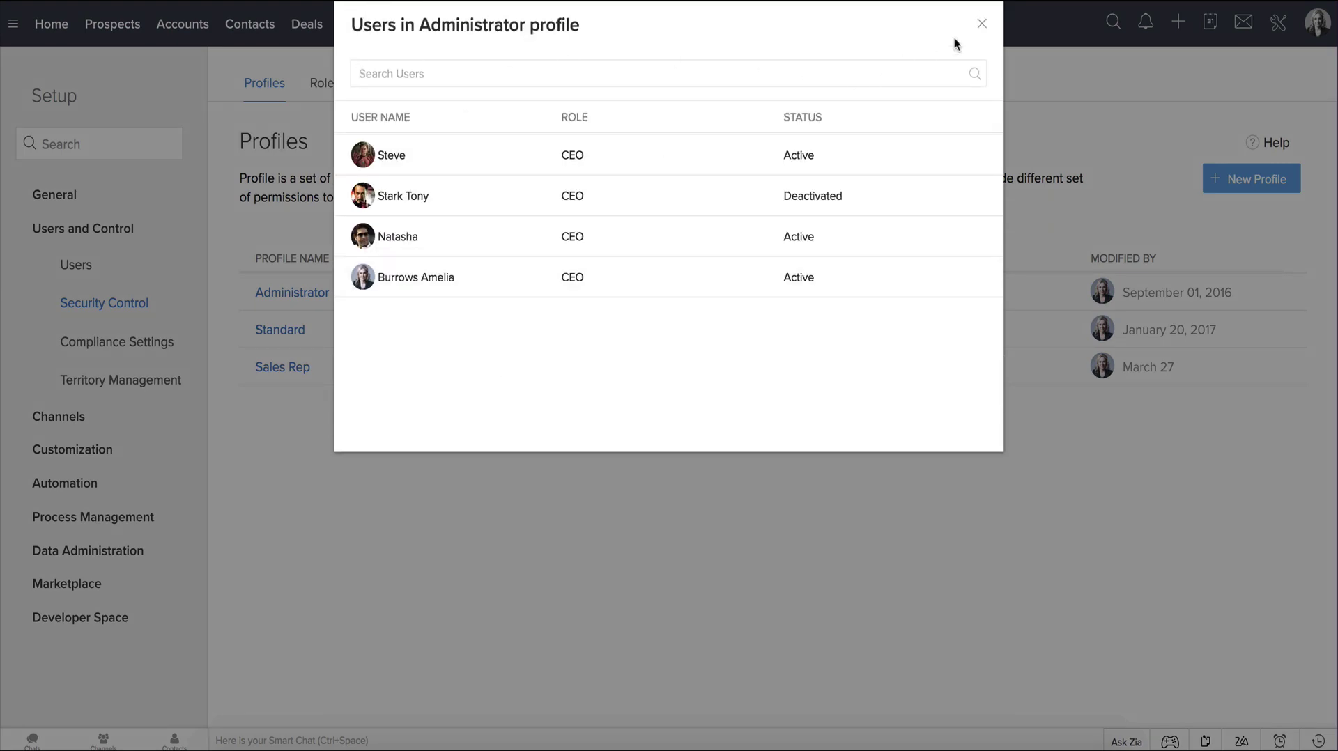
click(983, 26)
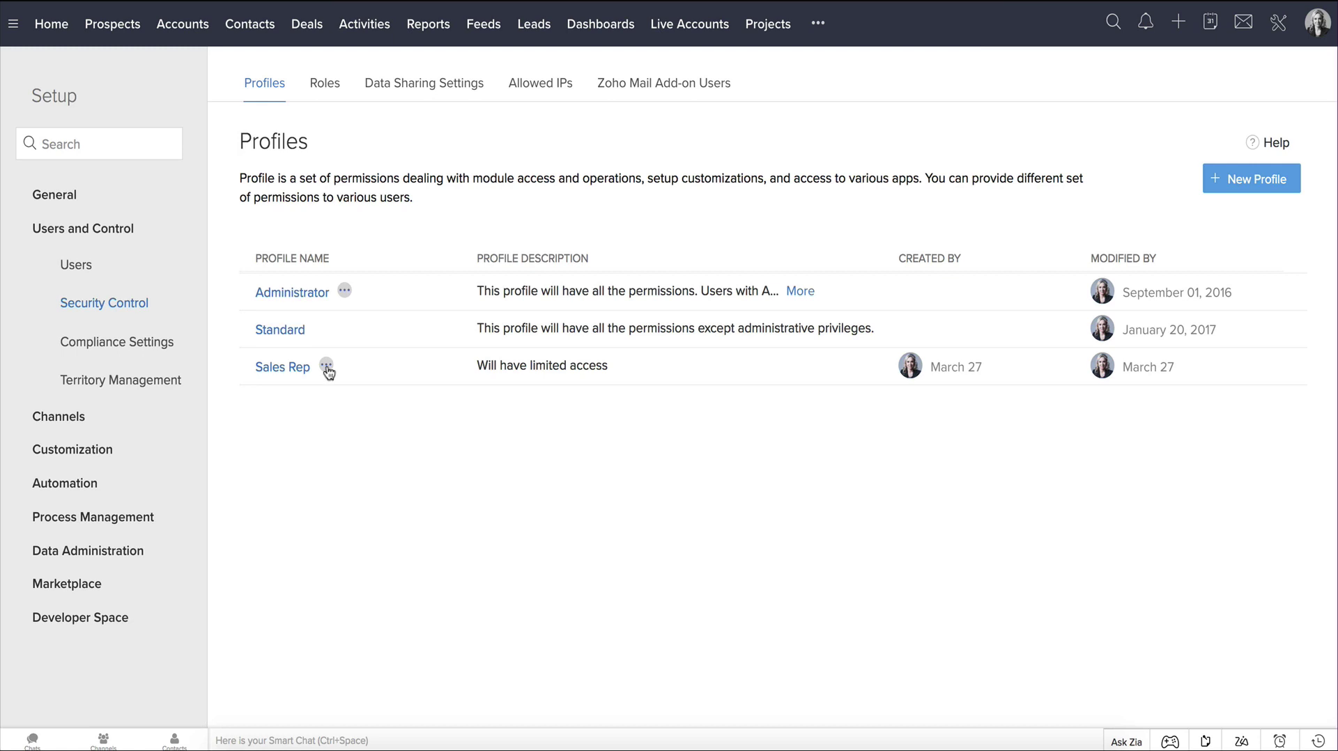
Extend the Sales Rep profile's name to 'Sales Representatives' and save it
click(327, 367)
click(388, 368)
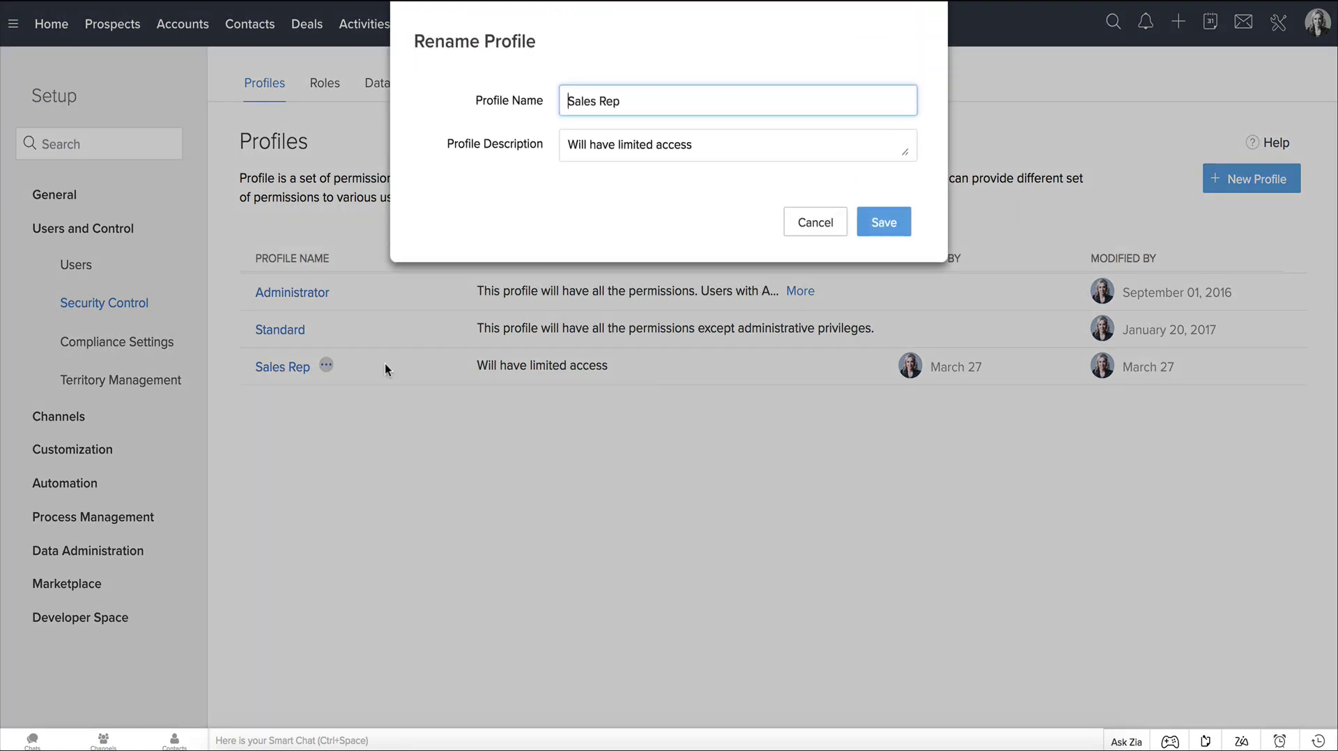
click(641, 102)
click(884, 223)
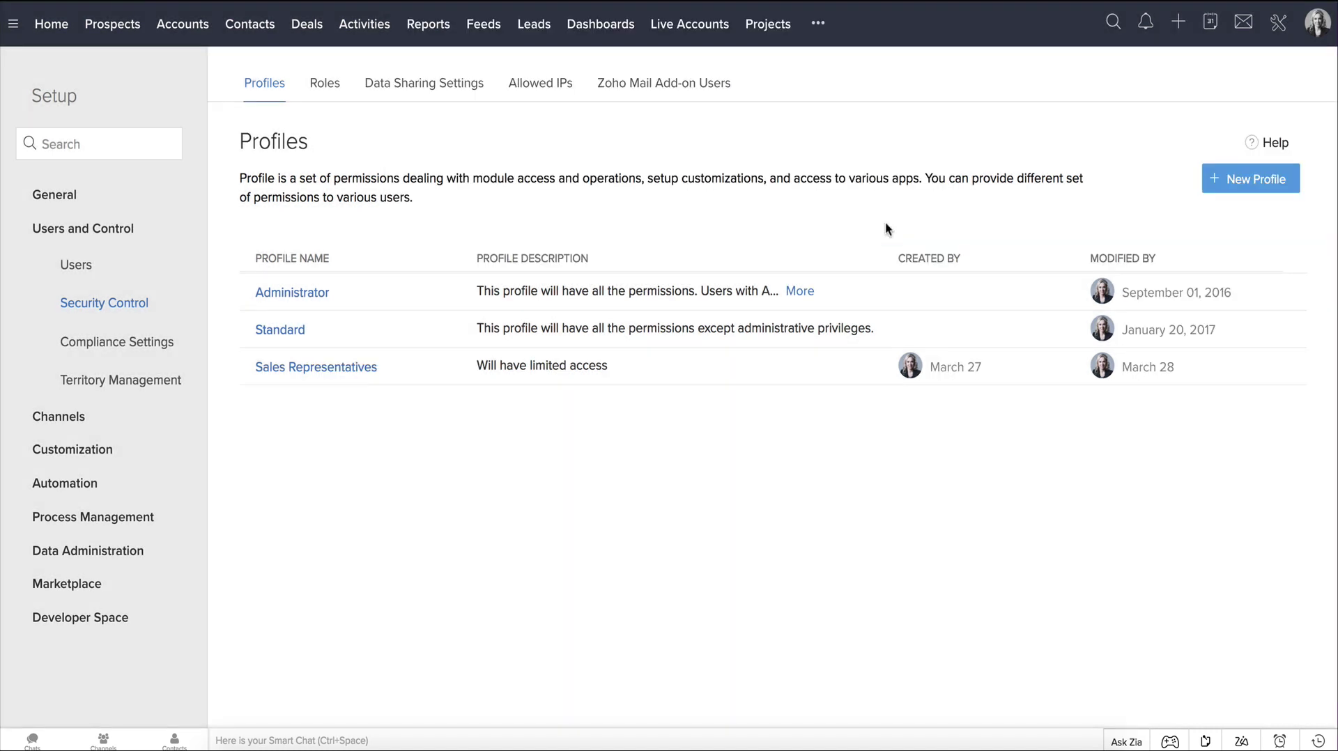